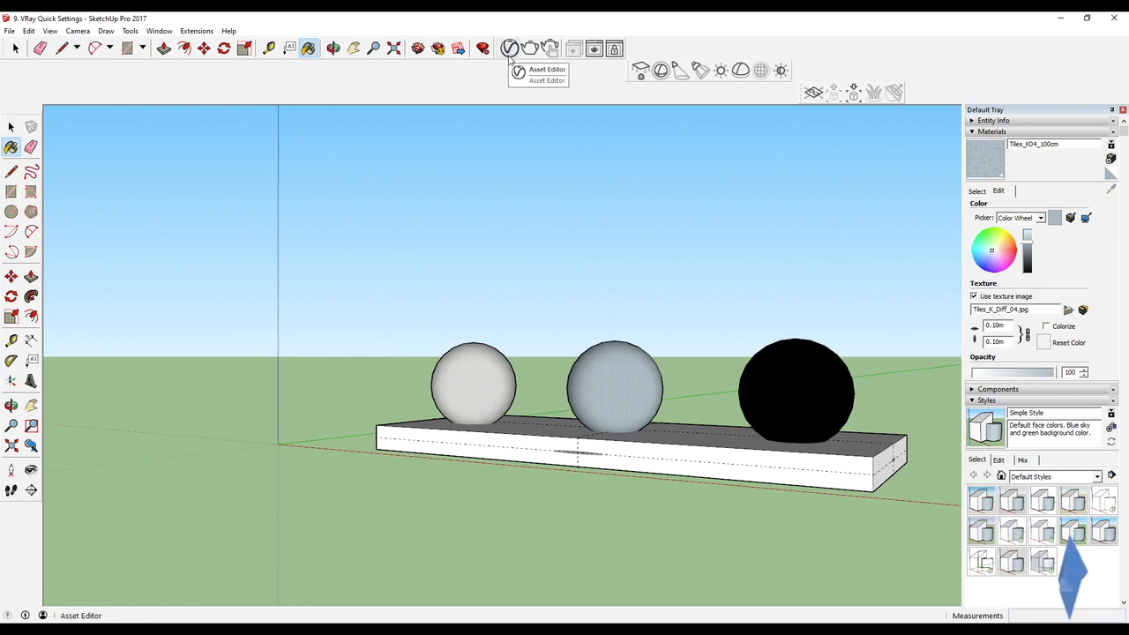
- Open the V-Ray Asset Editor and sample the materials of the light carpet, blue tile and black chrome spheres in turn
{"action": "left_click", "coordinate": [510, 50]}
{"action": "middle_click_drag", "start_coordinate": [467, 327], "coordinate": [494, 356]}
{"action": "key", "text": "alt"}
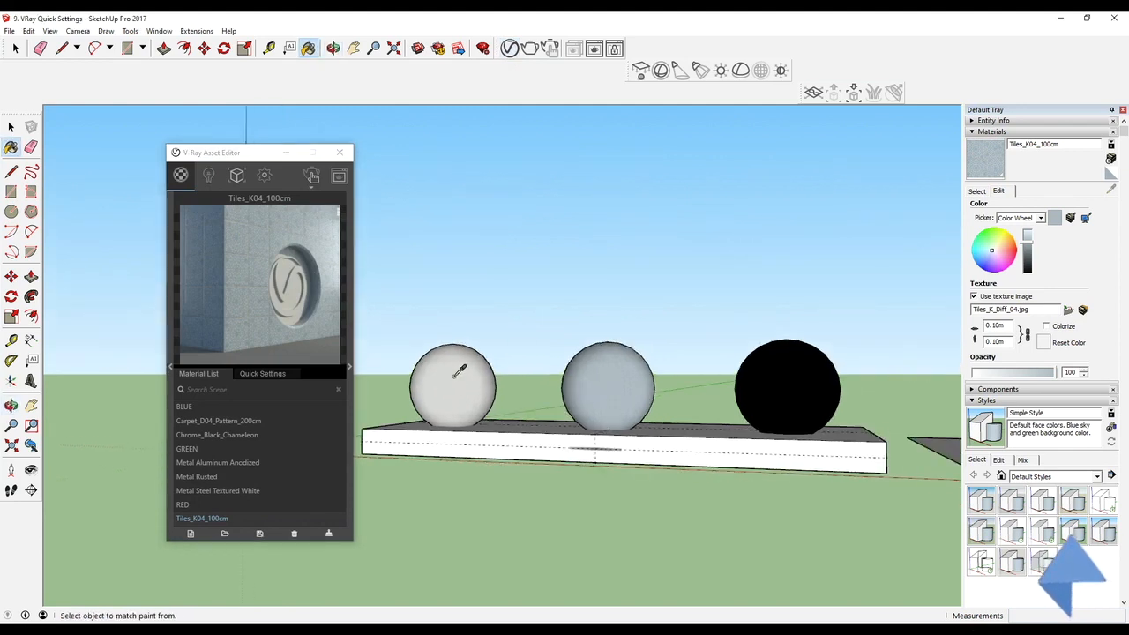
{"action": "left_click", "coordinate": [455, 377], "text": "alt"}
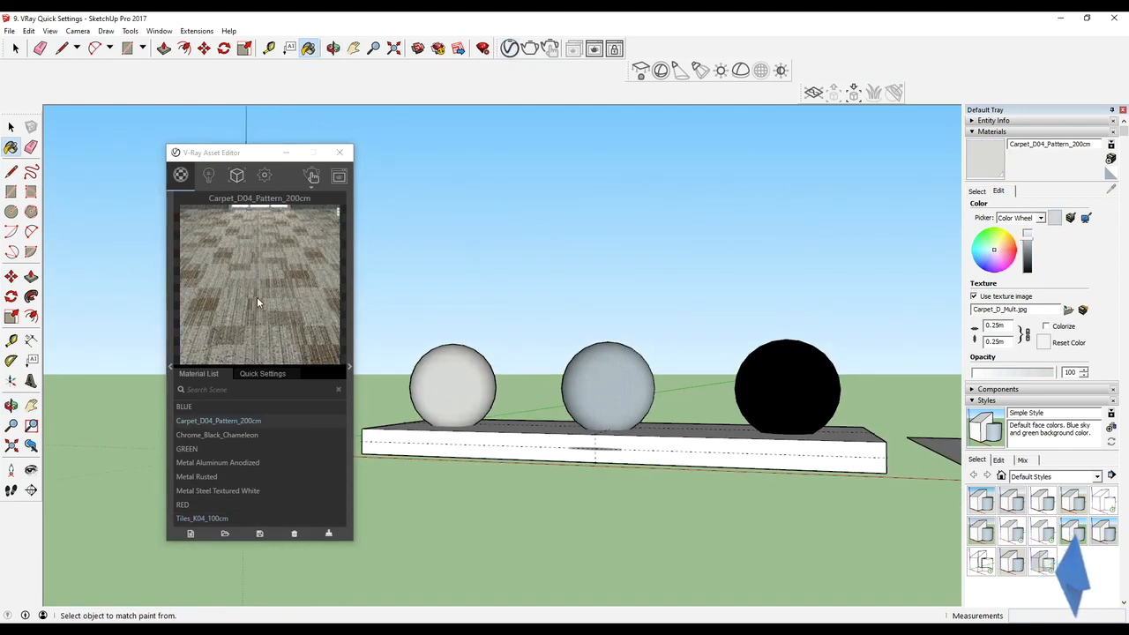
{"action": "left_click", "coordinate": [634, 386], "text": "alt"}
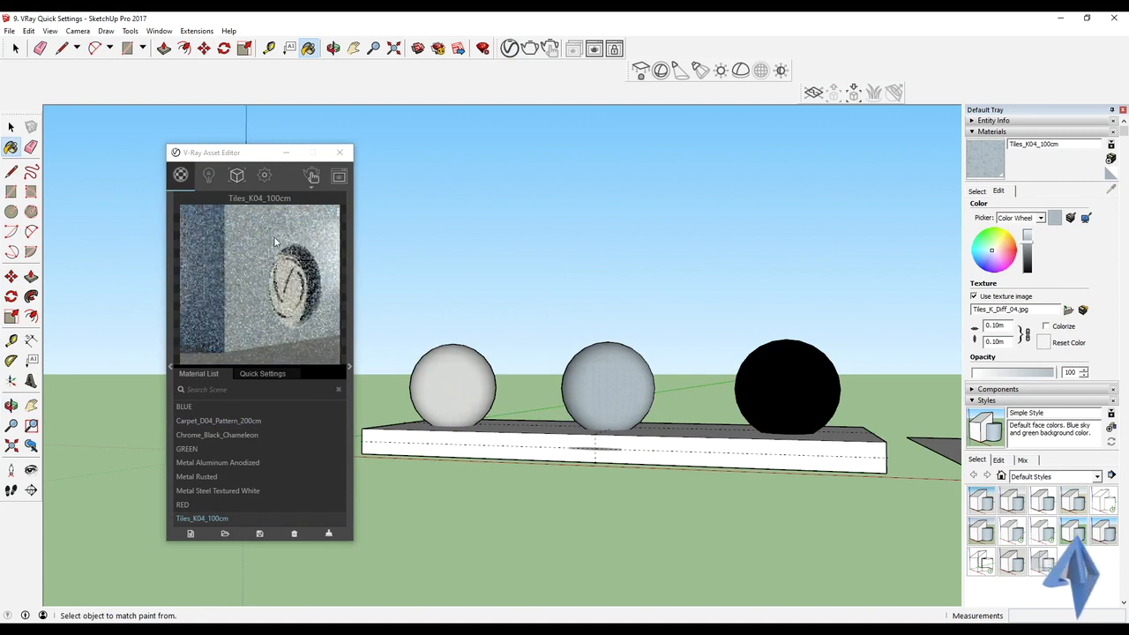
{"action": "left_click", "coordinate": [793, 378], "text": "alt"}
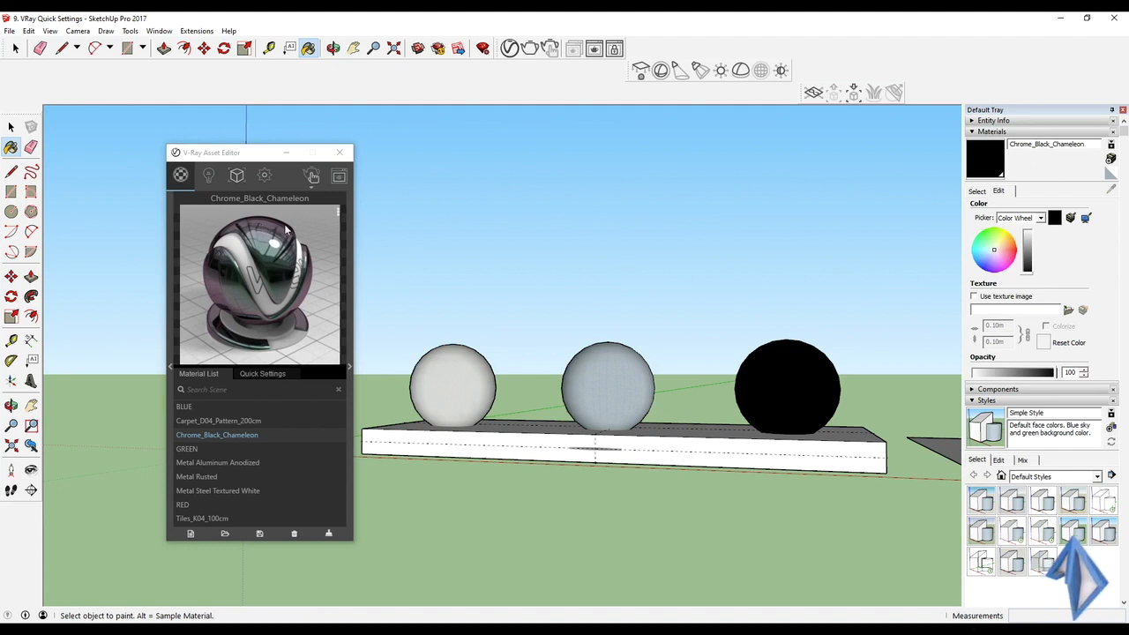
- Preview the Chrome_Black_Chameleon material with the Fabric scene, followed by the Floor scene
{"action": "left_click", "coordinate": [339, 214]}
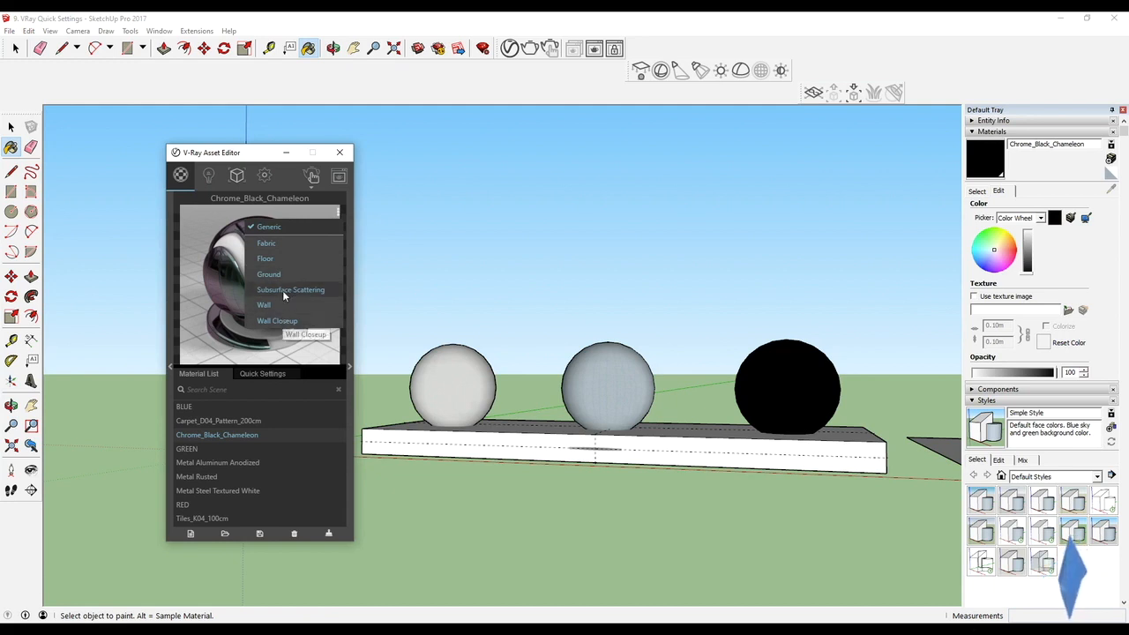
{"action": "left_click", "coordinate": [280, 245]}
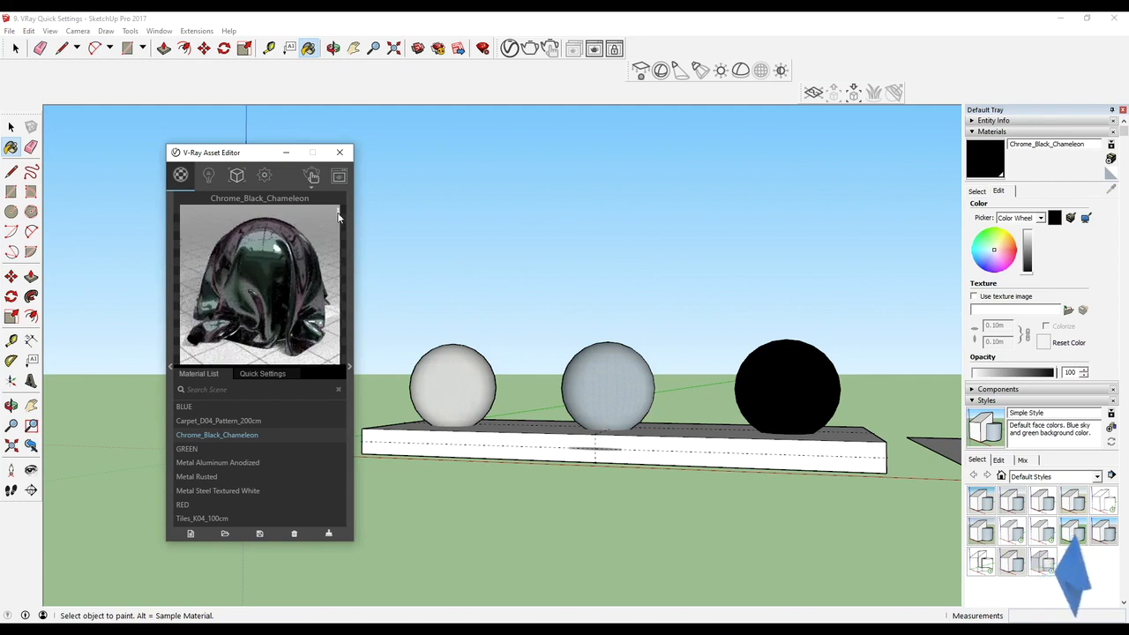
{"action": "left_click", "coordinate": [336, 212]}
{"action": "left_click", "coordinate": [280, 259]}
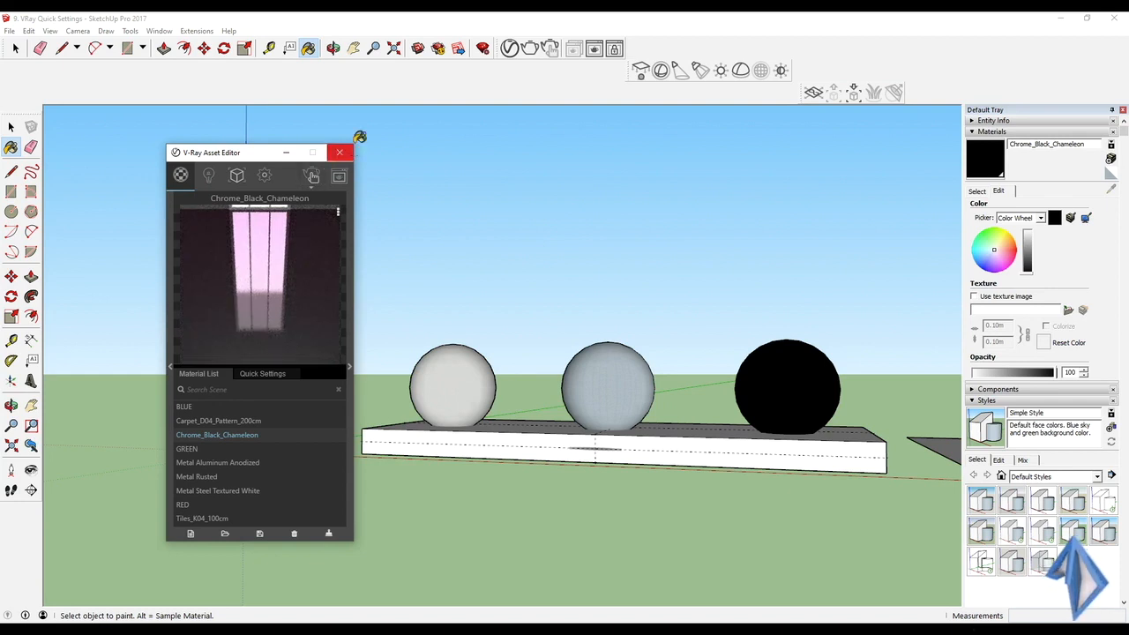
- Reposition the Asset Editor, and view the existing render in the V-Ray frame buffer before closing it
{"action": "left_click_drag", "start_coordinate": [259, 157], "coordinate": [550, 142]}
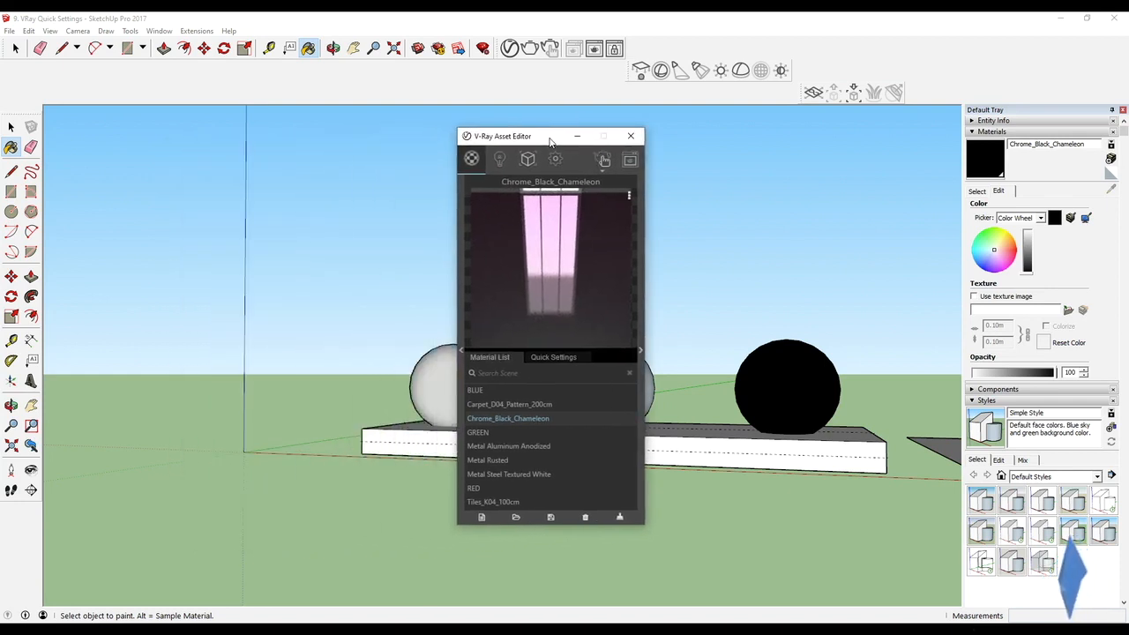
{"action": "left_click", "coordinate": [629, 161]}
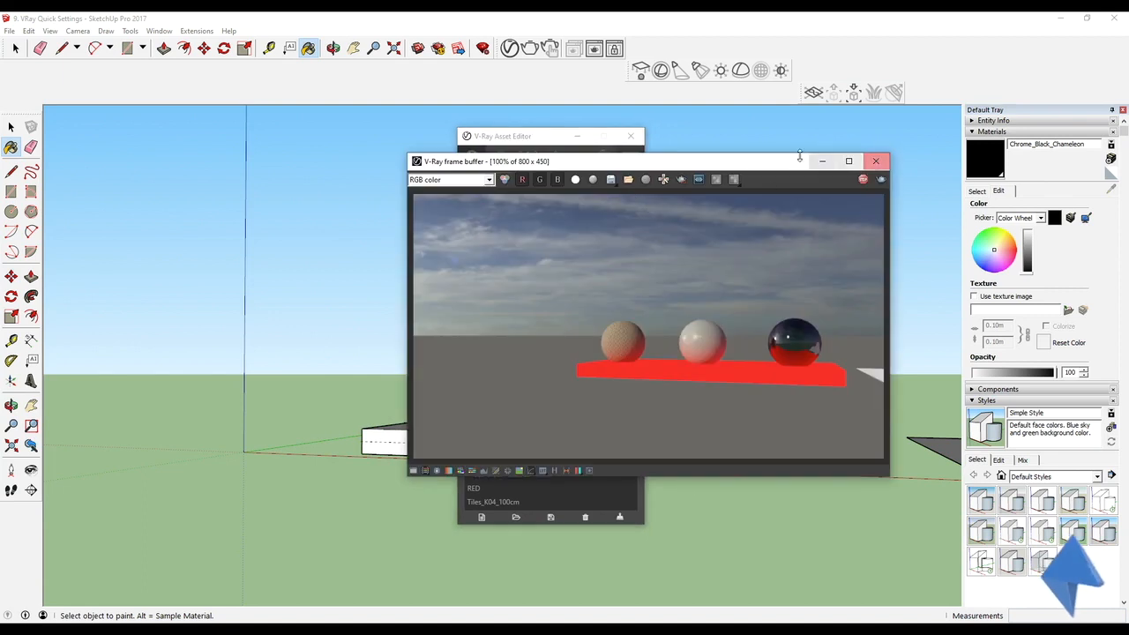
{"action": "left_click", "coordinate": [875, 161]}
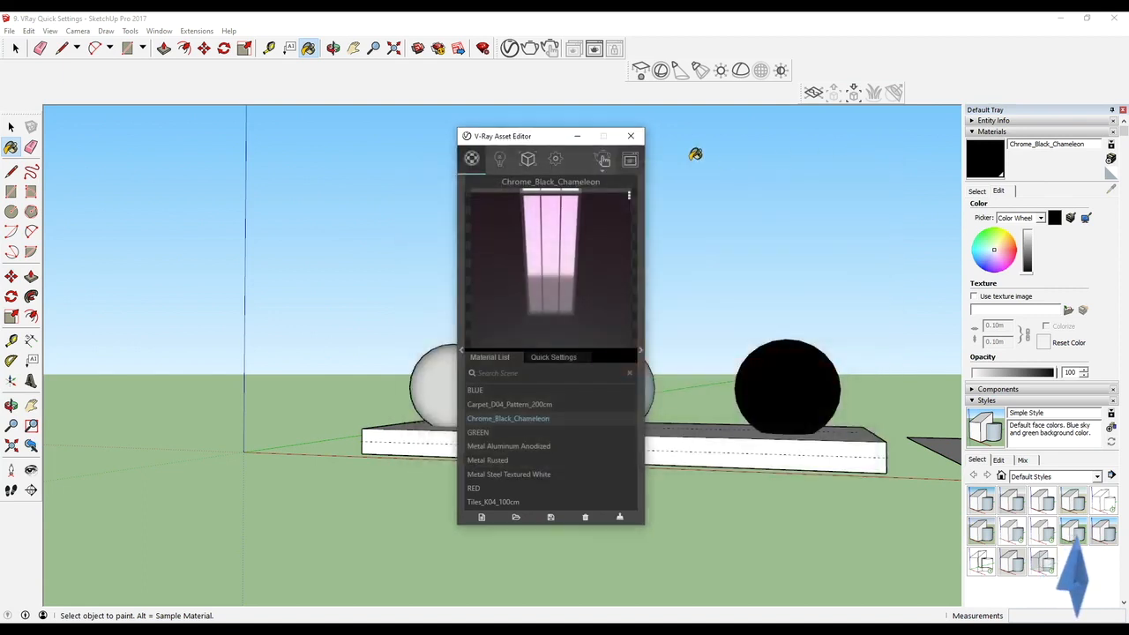
- Compare the Chrome_Black_Chameleon preview in the Ground, Subsurface Scattering, Wall and Wall Closeup scenes
{"action": "left_click", "coordinate": [629, 196]}
{"action": "left_click", "coordinate": [585, 257]}
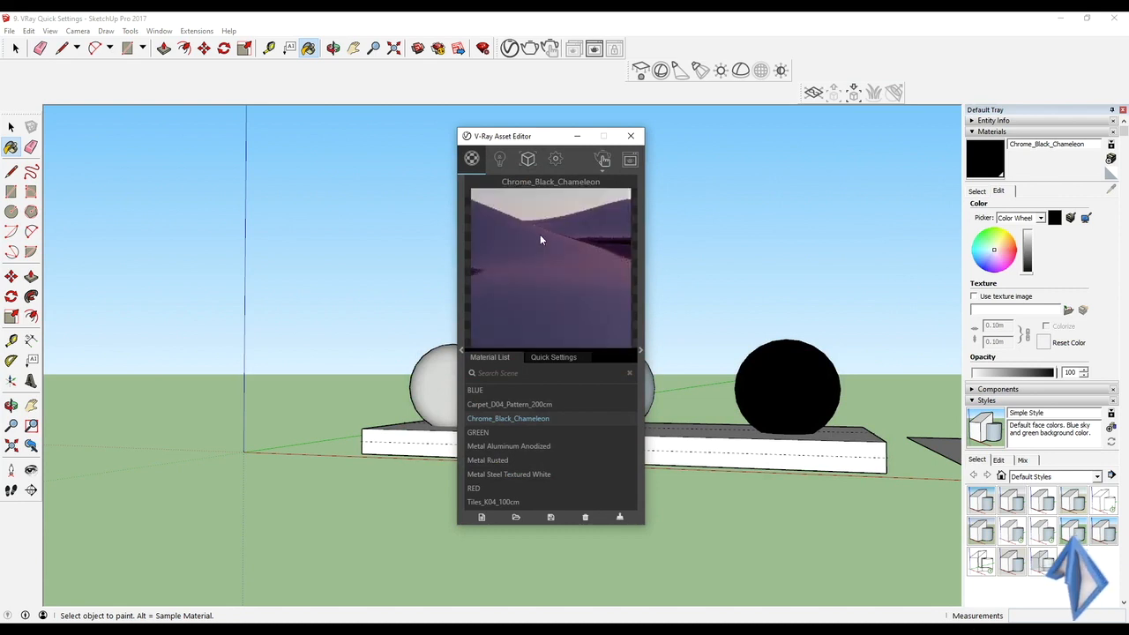
{"action": "left_click", "coordinate": [629, 195]}
{"action": "left_click", "coordinate": [590, 279]}
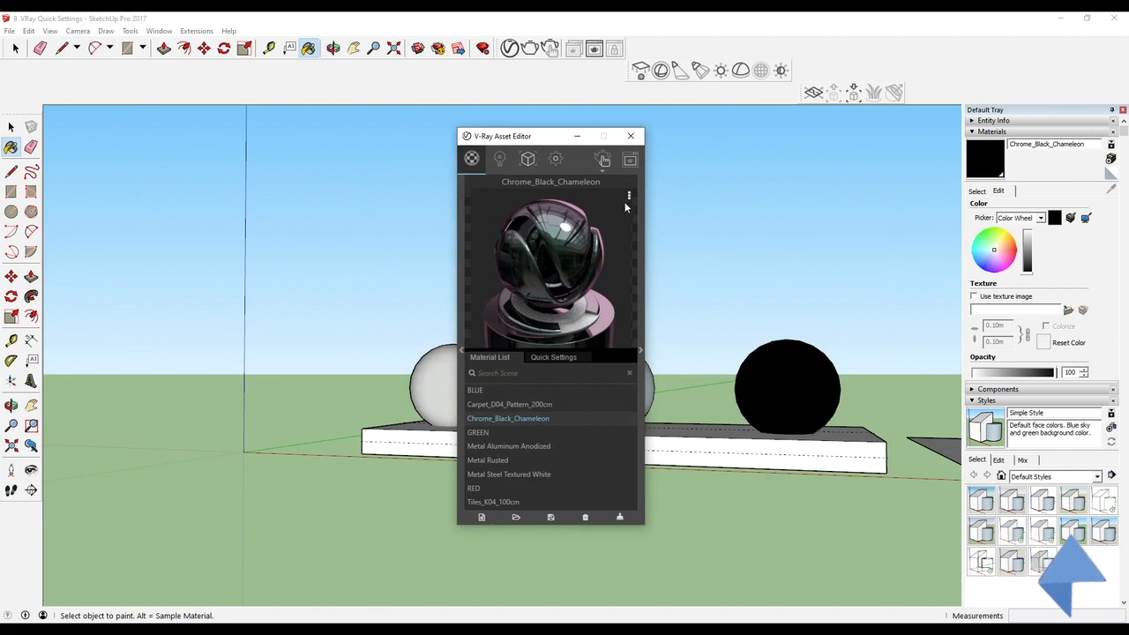
{"action": "left_click", "coordinate": [629, 194]}
{"action": "left_click", "coordinate": [582, 287]}
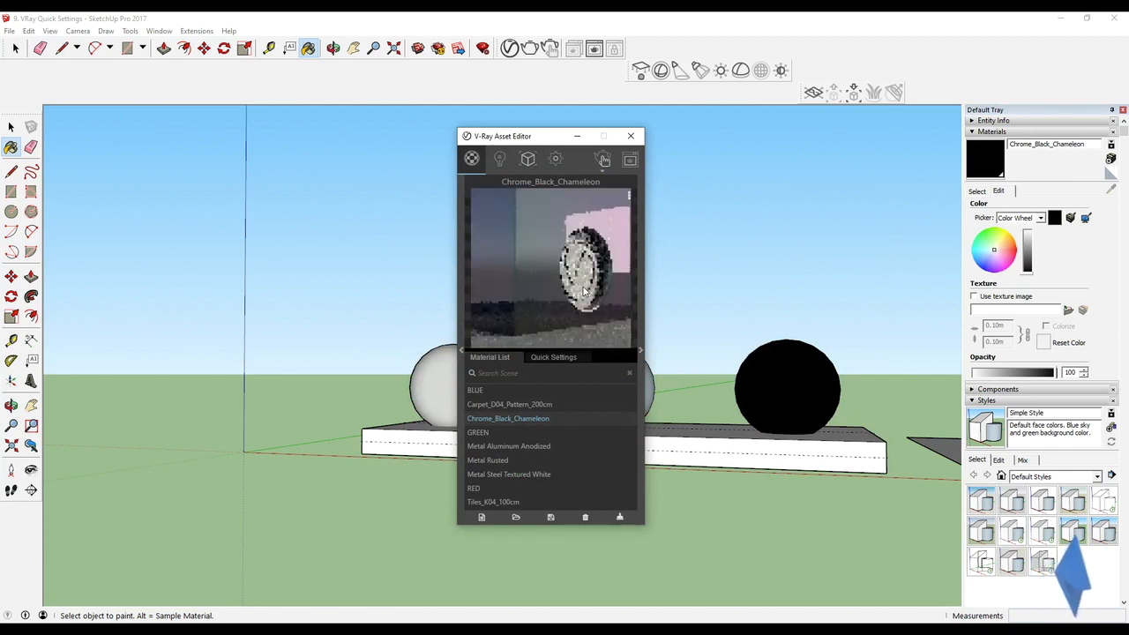
{"action": "left_click", "coordinate": [629, 197]}
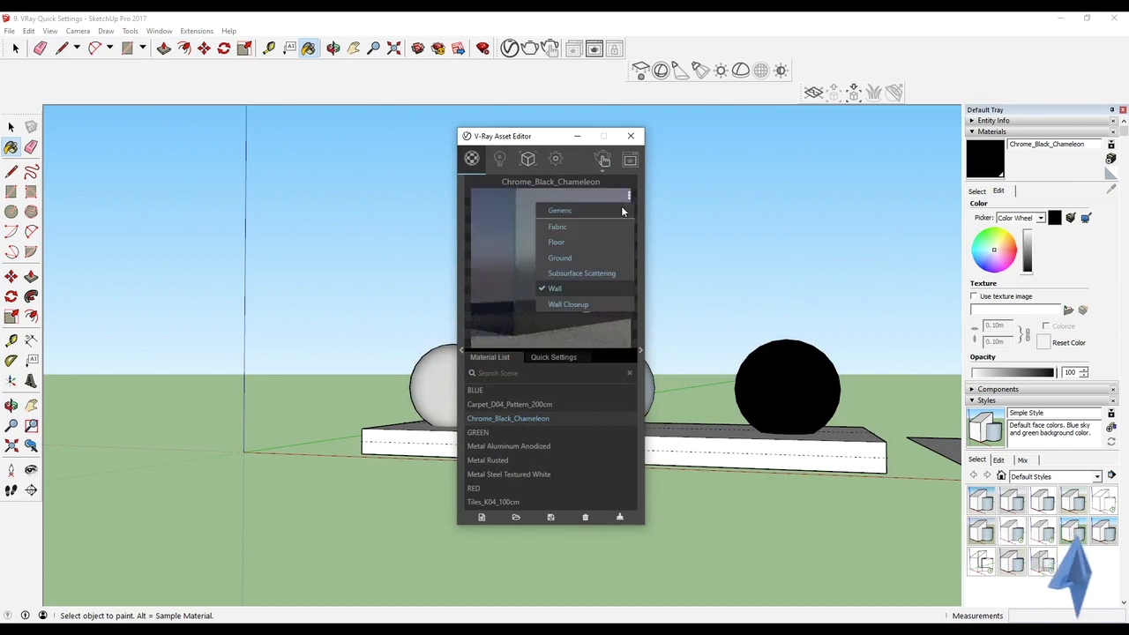
{"action": "left_click", "coordinate": [581, 302]}
- Sample the blue tile sphere's material and preview it with the Fabric, Floor and Subsurface Scattering scenes
{"action": "middle_click_drag", "start_coordinate": [680, 267], "coordinate": [764, 253], "text": "shift"}
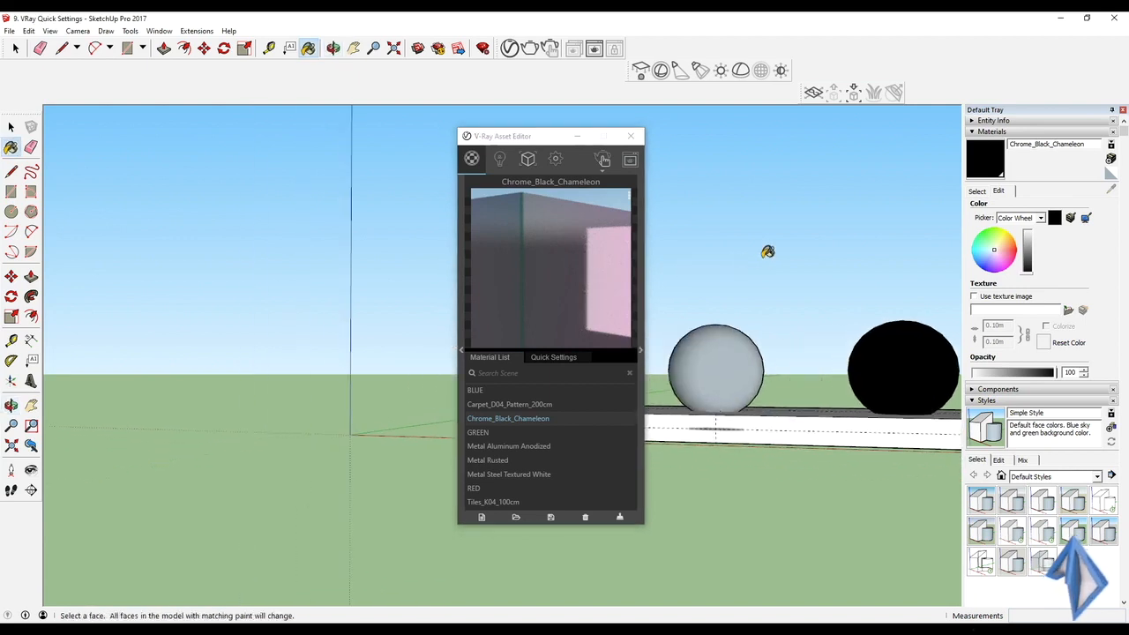
{"action": "left_click", "coordinate": [727, 359], "text": "alt"}
{"action": "left_click", "coordinate": [632, 196]}
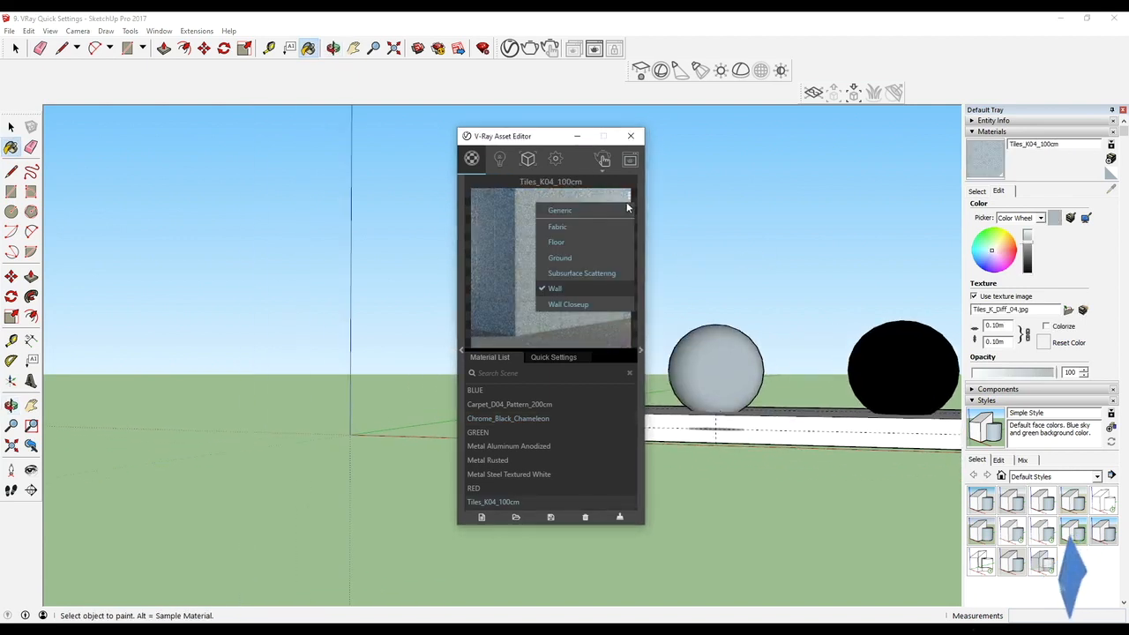
{"action": "left_click", "coordinate": [594, 227]}
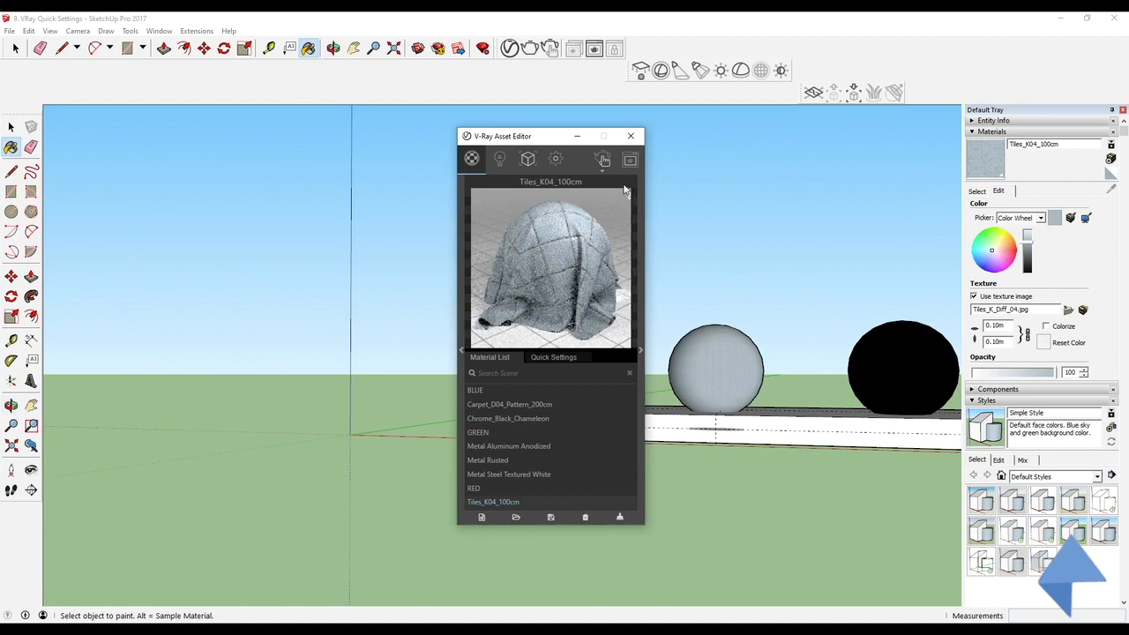
{"action": "left_click", "coordinate": [632, 196]}
{"action": "left_click", "coordinate": [600, 243]}
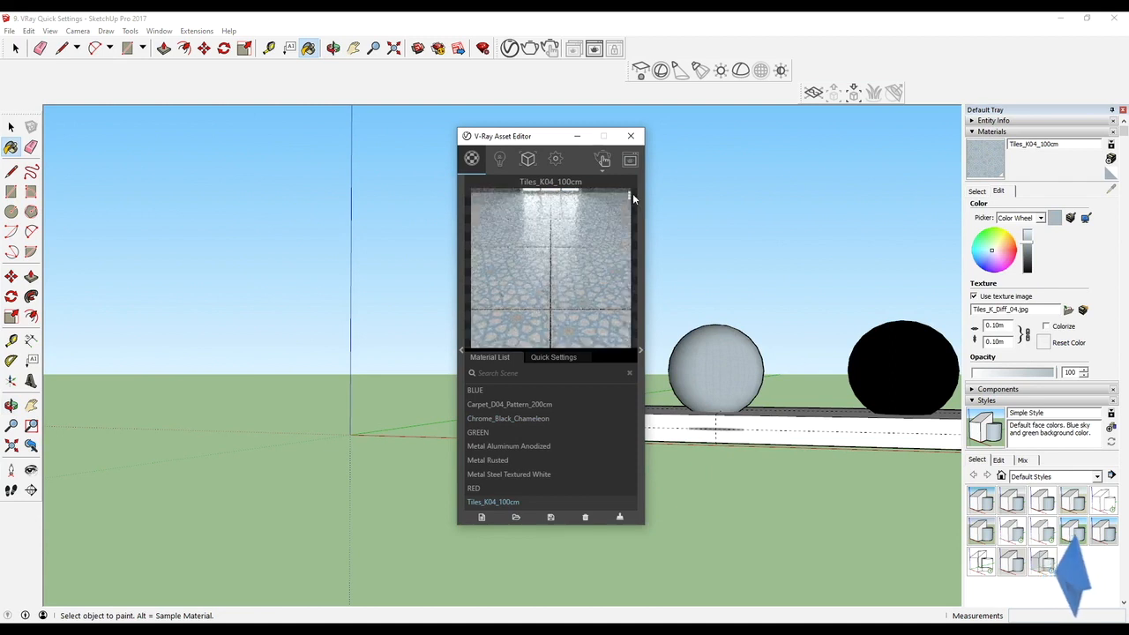
{"action": "left_click", "coordinate": [632, 196]}
{"action": "left_click", "coordinate": [596, 272]}
- Try the Ground and Wall previews for Tiles_K04_100cm, finishing with its preview set to Wall Closeup
{"action": "left_click", "coordinate": [630, 196]}
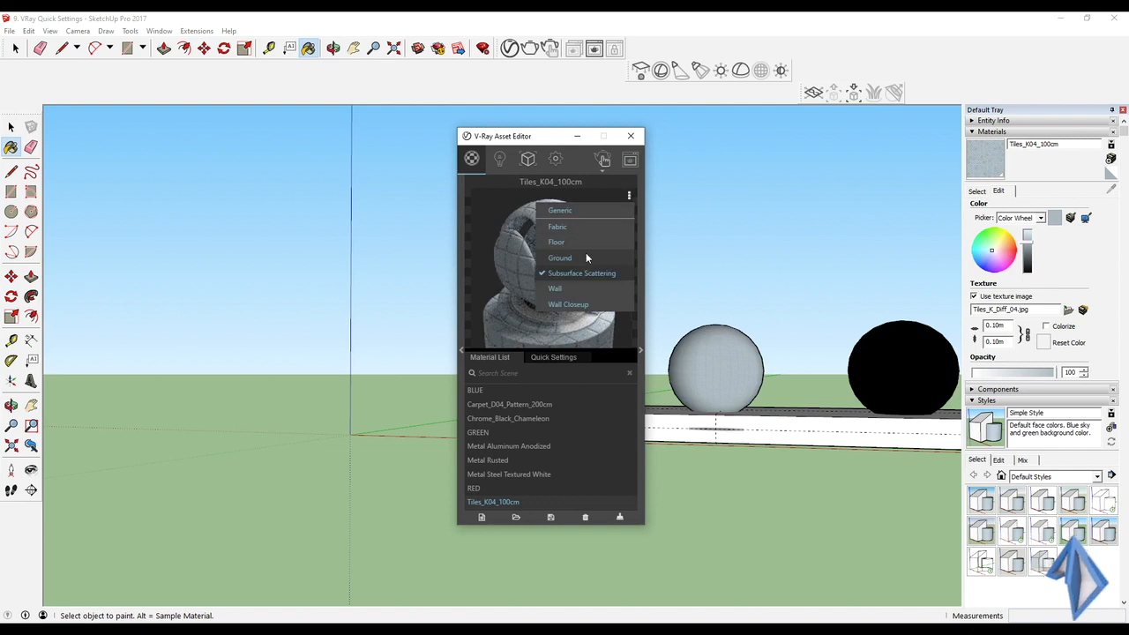
{"action": "left_click", "coordinate": [586, 256]}
{"action": "left_click", "coordinate": [629, 198]}
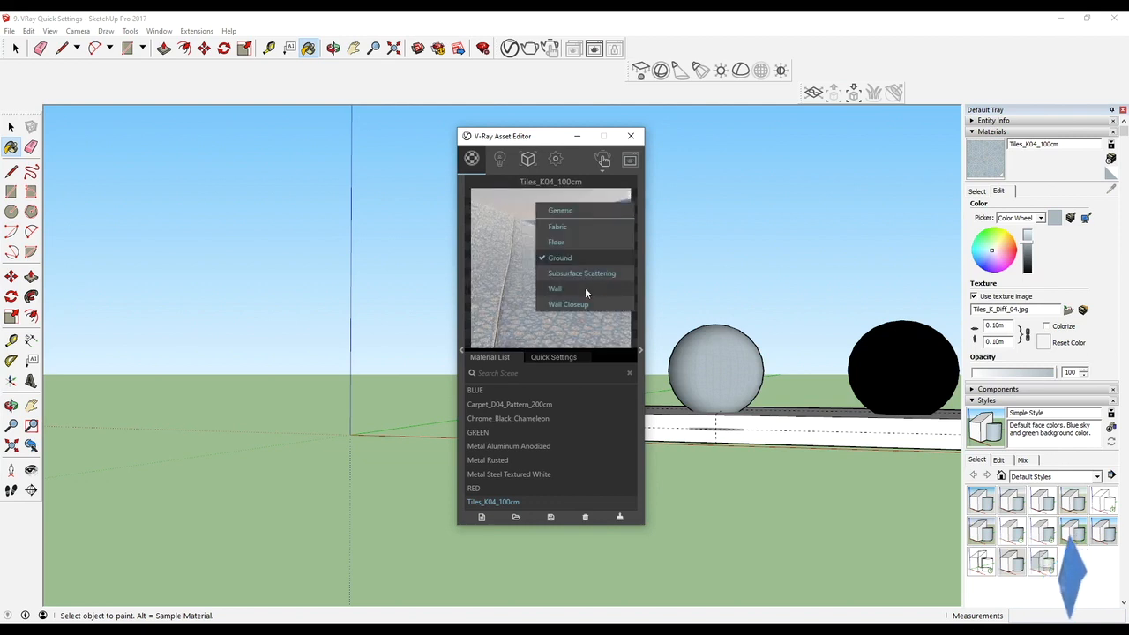
{"action": "left_click", "coordinate": [585, 287]}
{"action": "left_click", "coordinate": [630, 197]}
{"action": "left_click", "coordinate": [588, 301]}
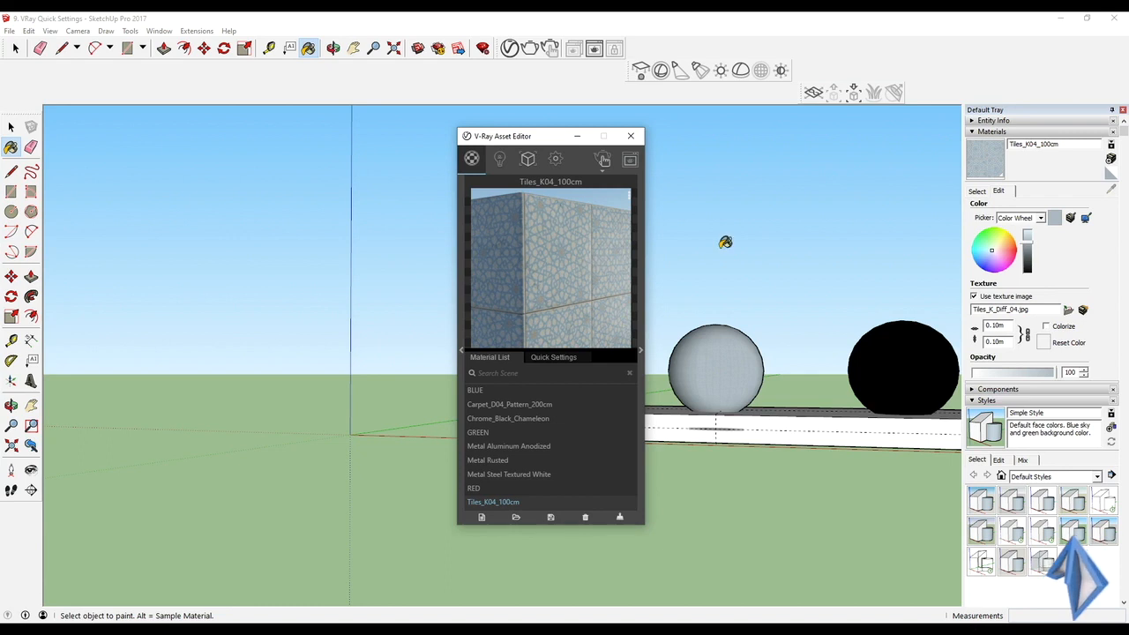
- Select the Carpet_D04_Pattern_200cm material of the light sphere and set its preview to Fabric
{"action": "middle_click_drag", "start_coordinate": [719, 244], "coordinate": [835, 239], "text": "shift"}
{"action": "mouse_move", "coordinate": [682, 318]}
{"action": "middle_mouse_down"}
{"action": "mouse_move", "coordinate": [731, 251]}
{"action": "mouse_move", "coordinate": [832, 257]}
{"action": "middle_mouse_up"}
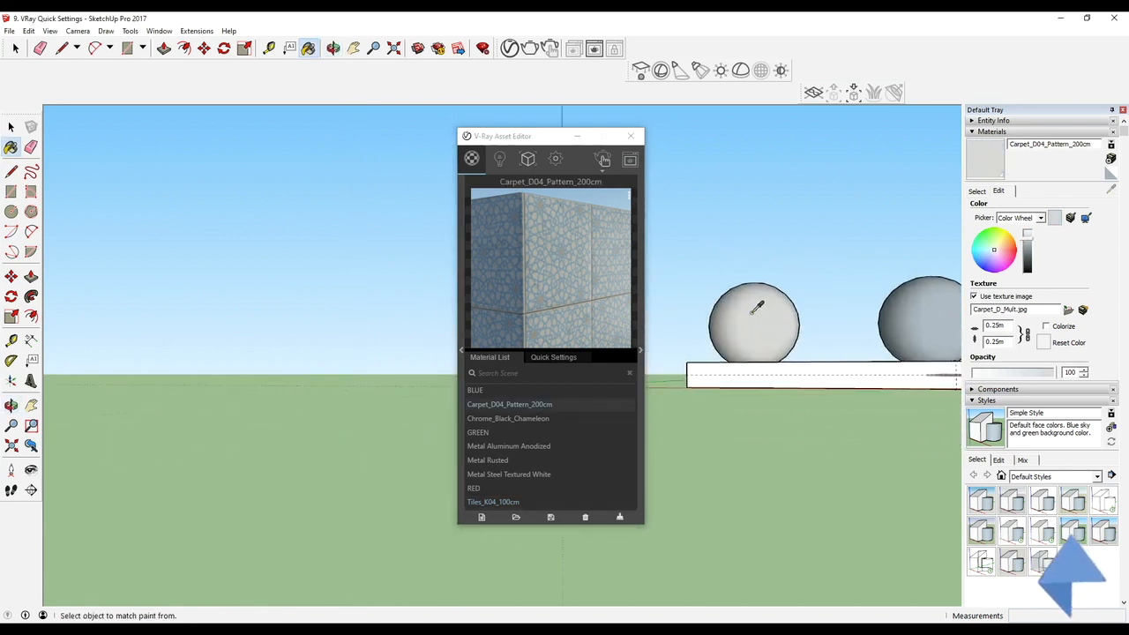
{"action": "left_click", "coordinate": [510, 404]}
{"action": "left_click", "coordinate": [630, 195]}
{"action": "left_click", "coordinate": [588, 227]}
- Sample the black sphere's Chrome_Black_Chameleon material and set its preview to Generic
{"action": "middle_click_drag", "start_coordinate": [769, 255], "coordinate": [593, 273]}
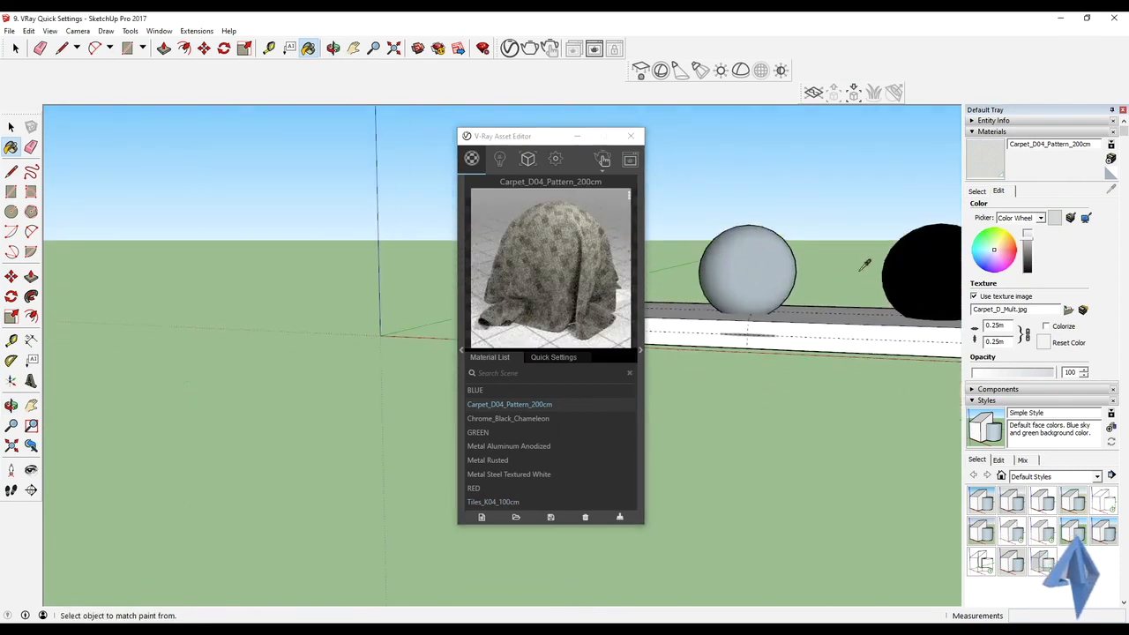
{"action": "left_click", "coordinate": [905, 270], "text": "alt"}
{"action": "middle_click_drag", "start_coordinate": [874, 262], "coordinate": [651, 263], "text": "shift"}
{"action": "left_click", "coordinate": [627, 195]}
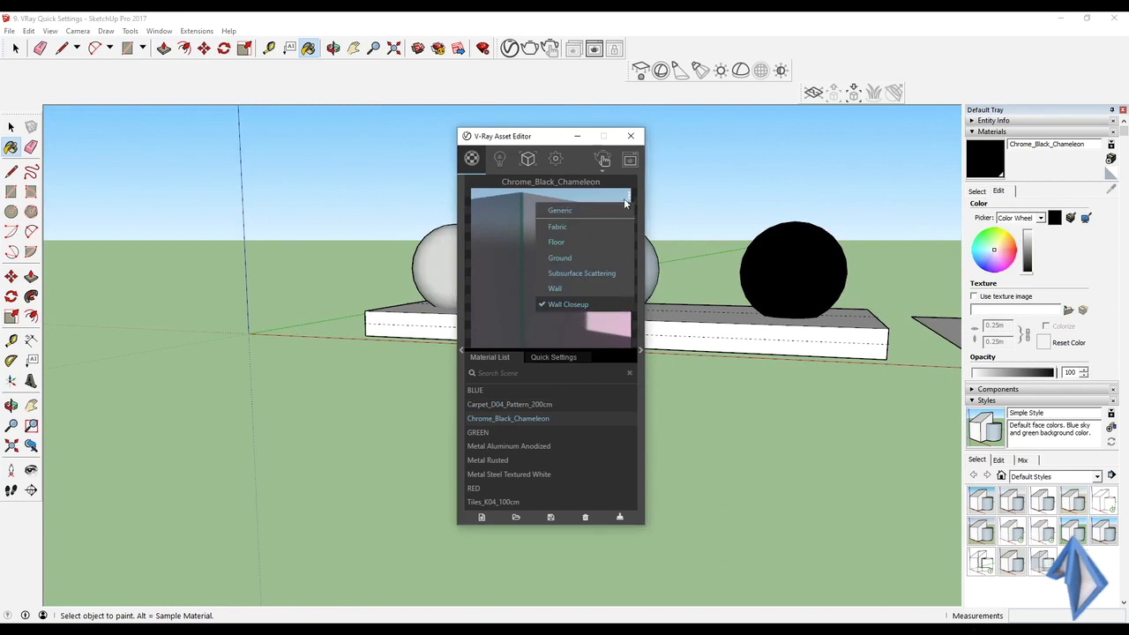
{"action": "left_click", "coordinate": [582, 210]}
- Sample the carpet, tile and chrome spheres again to compare the preview scene assigned to each material
{"action": "mouse_move", "coordinate": [613, 272]}
{"action": "middle_mouse_down"}
{"action": "mouse_move", "coordinate": [691, 289]}
{"action": "mouse_move", "coordinate": [776, 257]}
{"action": "mouse_move", "coordinate": [733, 252]}
{"action": "mouse_move", "coordinate": [812, 306]}
{"action": "mouse_move", "coordinate": [810, 231]}
{"action": "mouse_move", "coordinate": [727, 241]}
{"action": "mouse_move", "coordinate": [741, 279]}
{"action": "mouse_move", "coordinate": [701, 263]}
{"action": "middle_mouse_up"}
{"action": "left_click", "coordinate": [691, 289], "text": "alt"}
{"action": "middle_click_drag", "start_coordinate": [797, 288], "coordinate": [611, 279], "text": "shift"}
{"action": "left_click", "coordinate": [717, 275], "text": "alt"}
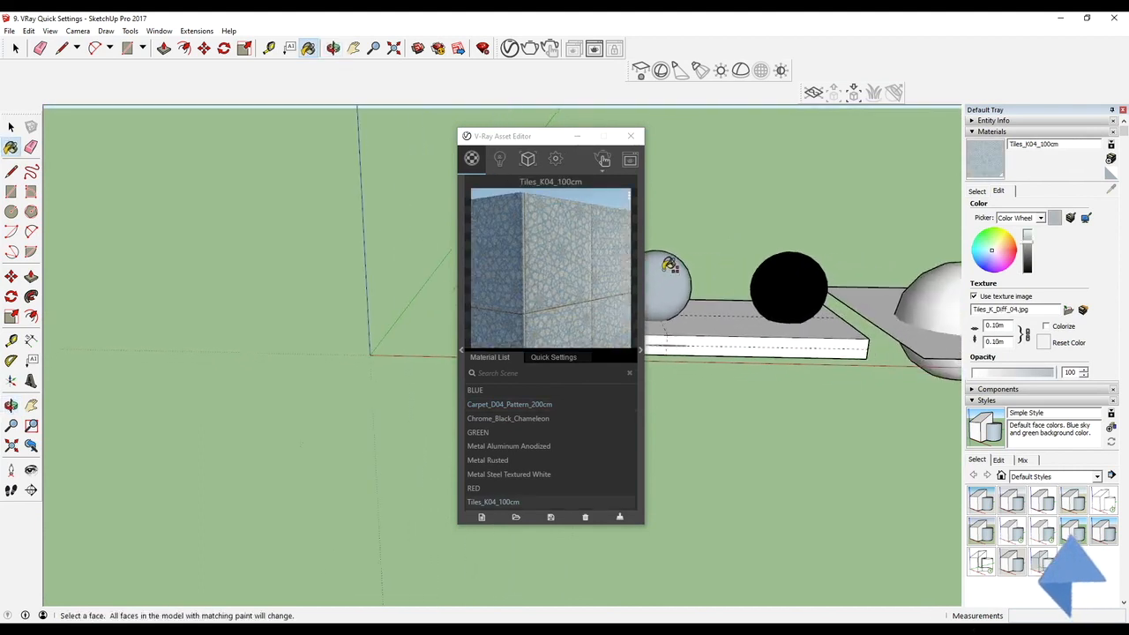
{"action": "left_click", "coordinate": [776, 269], "text": "alt"}
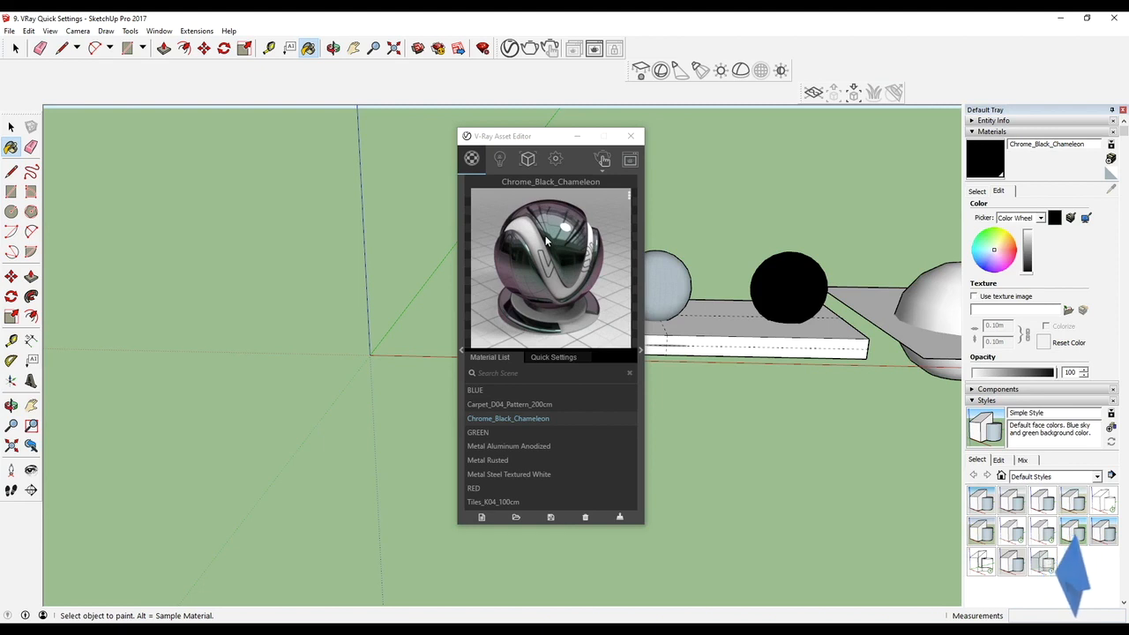
- Expand the V-Ray material library and sample the tile and carpet spheres to check their previews
{"action": "left_click", "coordinate": [460, 351]}
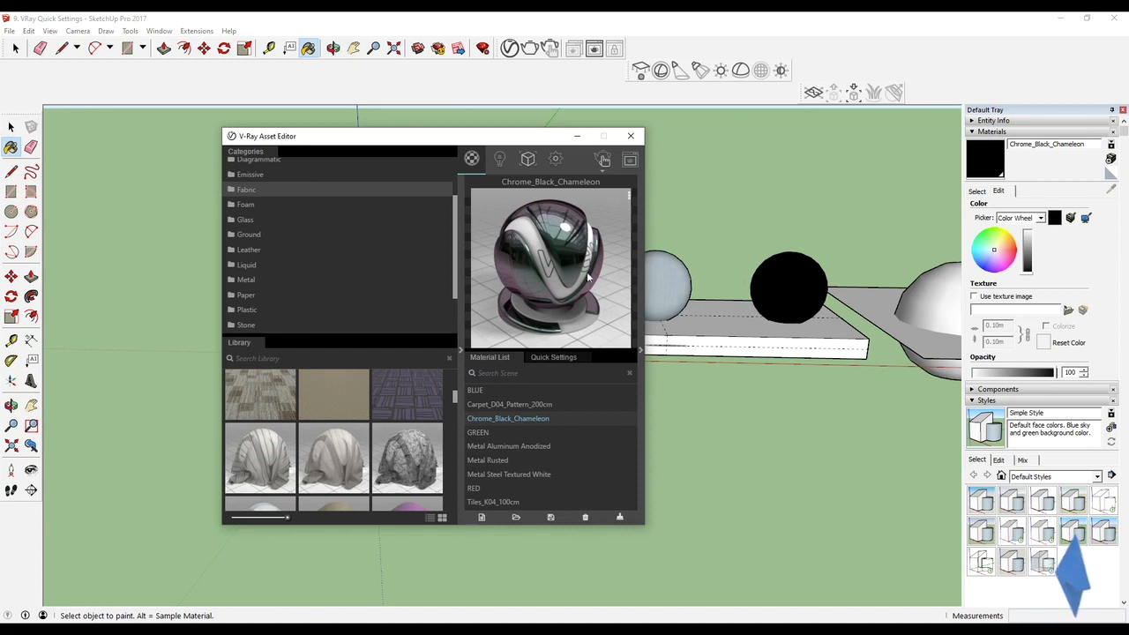
{"action": "key", "text": "alt"}
{"action": "left_click", "coordinate": [668, 281], "text": "alt"}
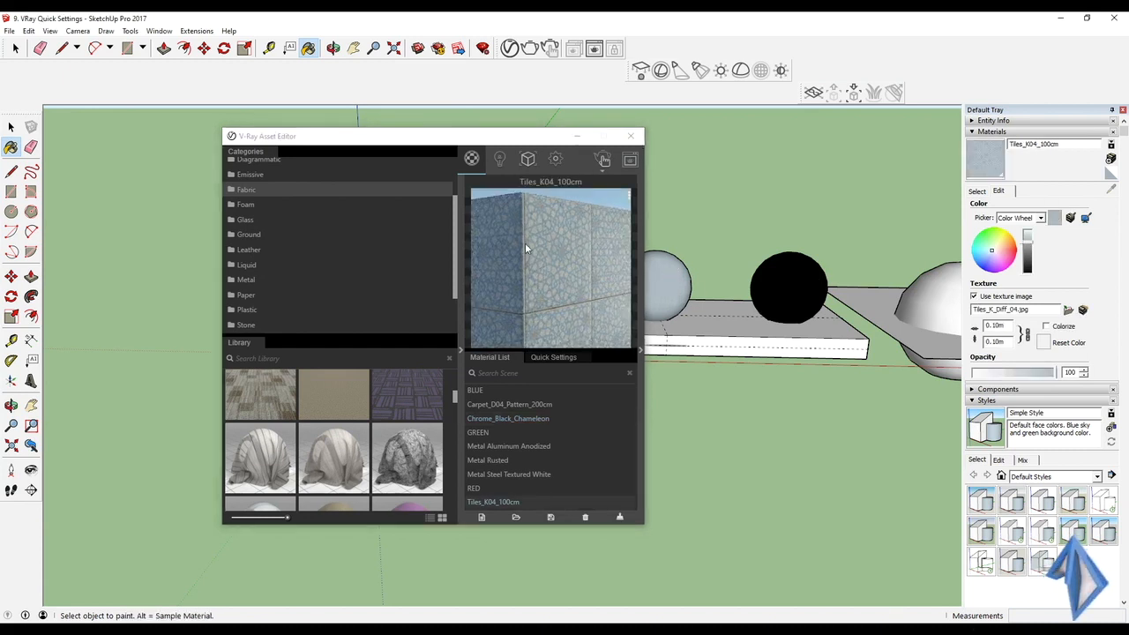
{"action": "middle_click_drag", "start_coordinate": [700, 305], "coordinate": [706, 265]}
{"action": "key", "text": "alt"}
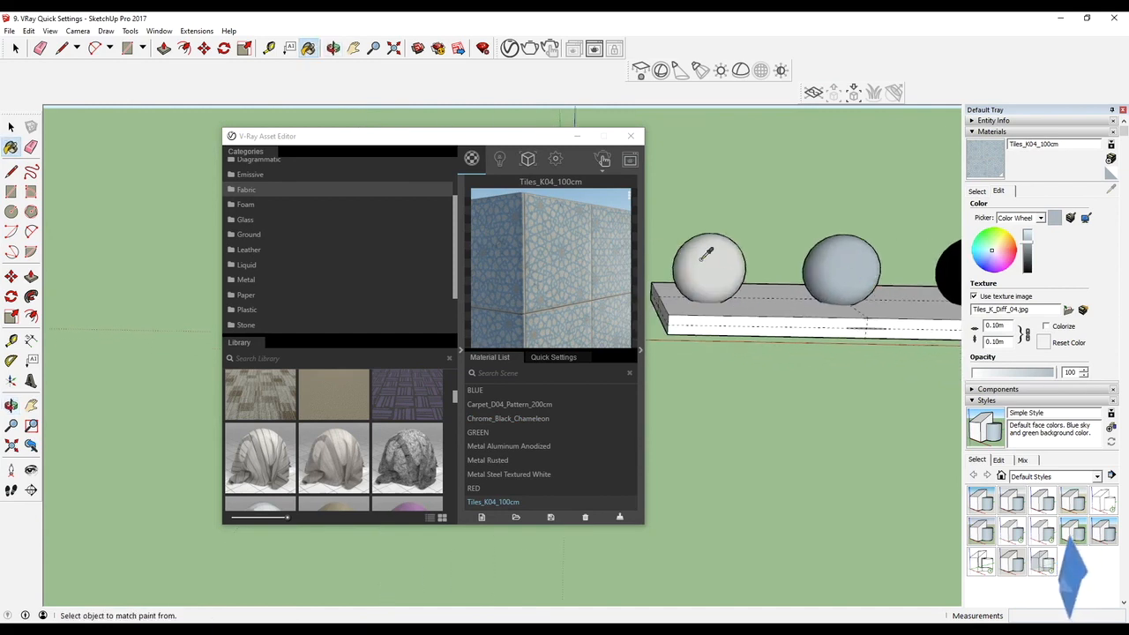
{"action": "left_click", "coordinate": [703, 257], "text": "alt"}
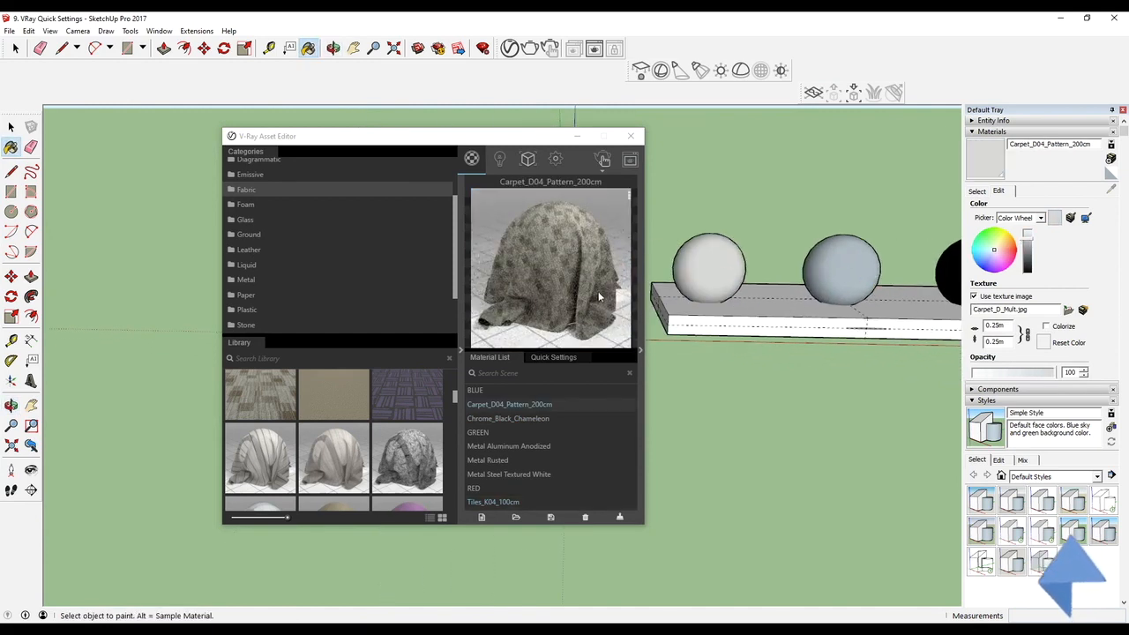
- View the Quick Settings and expanded parameters of Carpet_D04_Pattern_200cm, and return to the material list
{"action": "left_click", "coordinate": [566, 359]}
{"action": "left_click", "coordinate": [641, 352]}
{"action": "left_click", "coordinate": [641, 353]}
{"action": "left_click", "coordinate": [511, 357]}
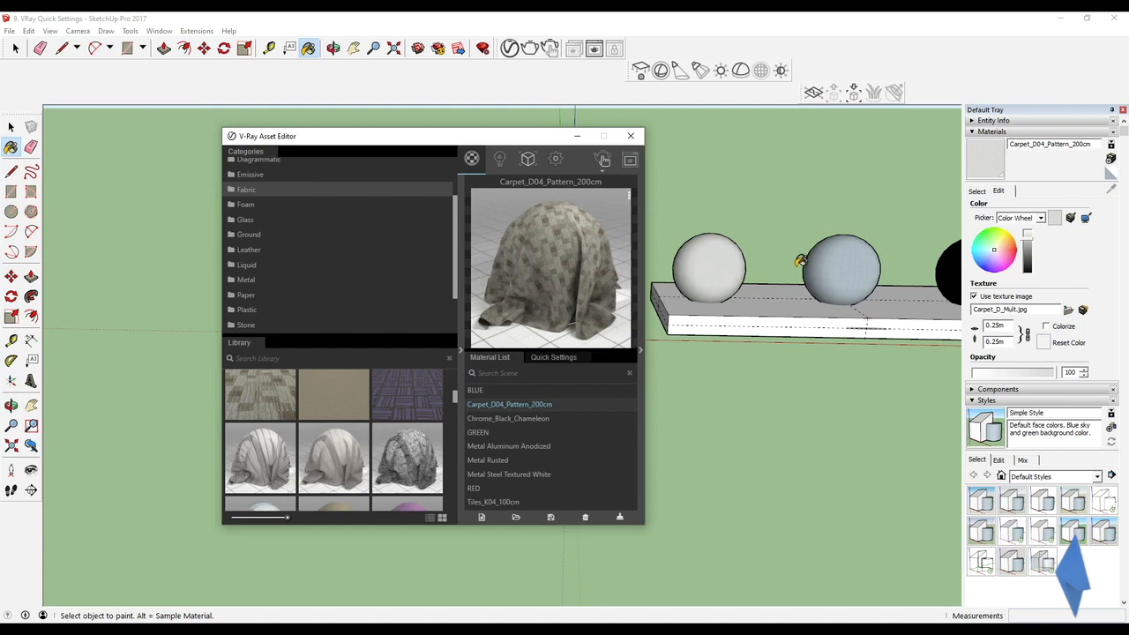
- Collapse the V-Ray material library and move the Asset Editor clear of the three spheres
{"action": "left_click", "coordinate": [459, 352]}
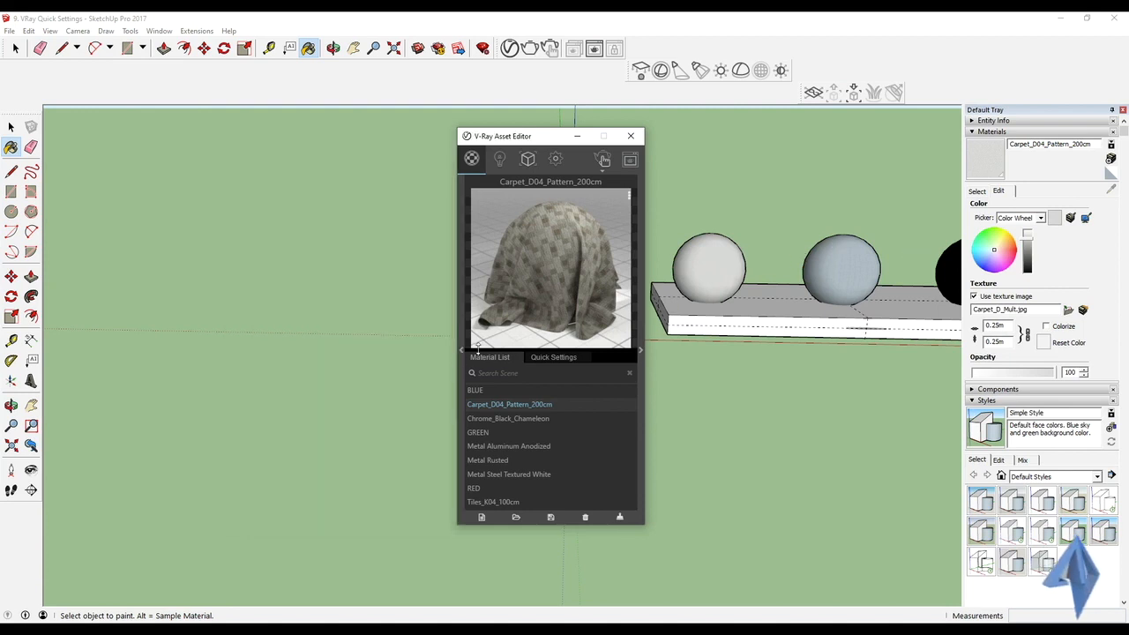
{"action": "left_click_drag", "start_coordinate": [569, 151], "coordinate": [451, 159]}
{"action": "mouse_move", "coordinate": [636, 238]}
{"action": "middle_mouse_down"}
{"action": "mouse_move", "coordinate": [685, 235]}
{"action": "mouse_move", "coordinate": [650, 240]}
{"action": "middle_mouse_up"}
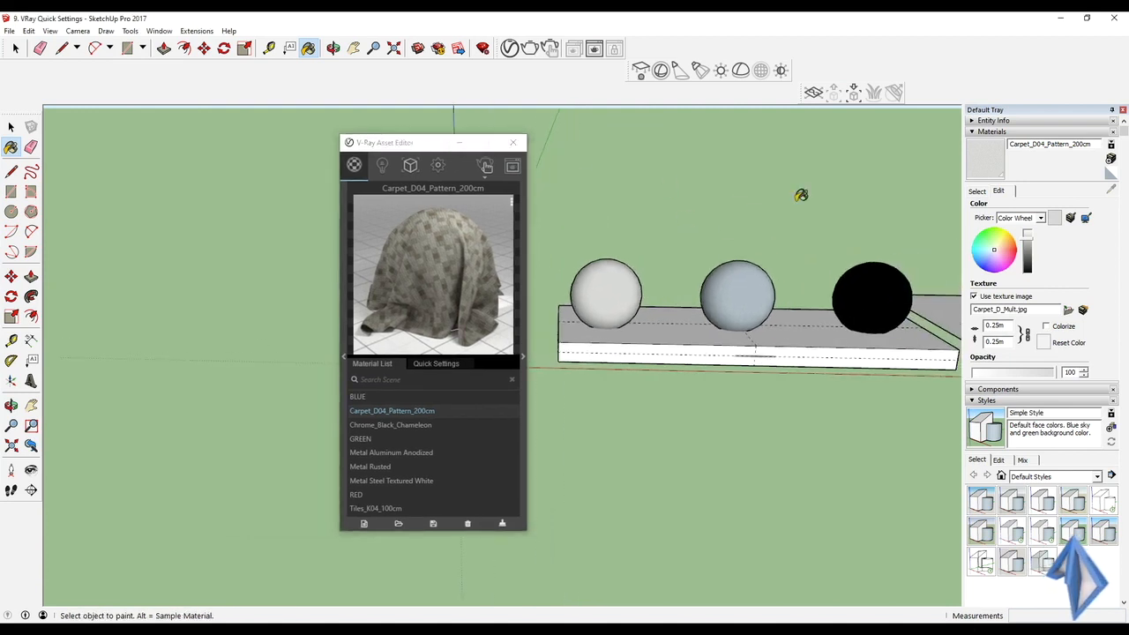
- Paint the black chrome sphere with Wood Cherry Original from SketchUp's Wood material collection
{"action": "left_click", "coordinate": [977, 190]}
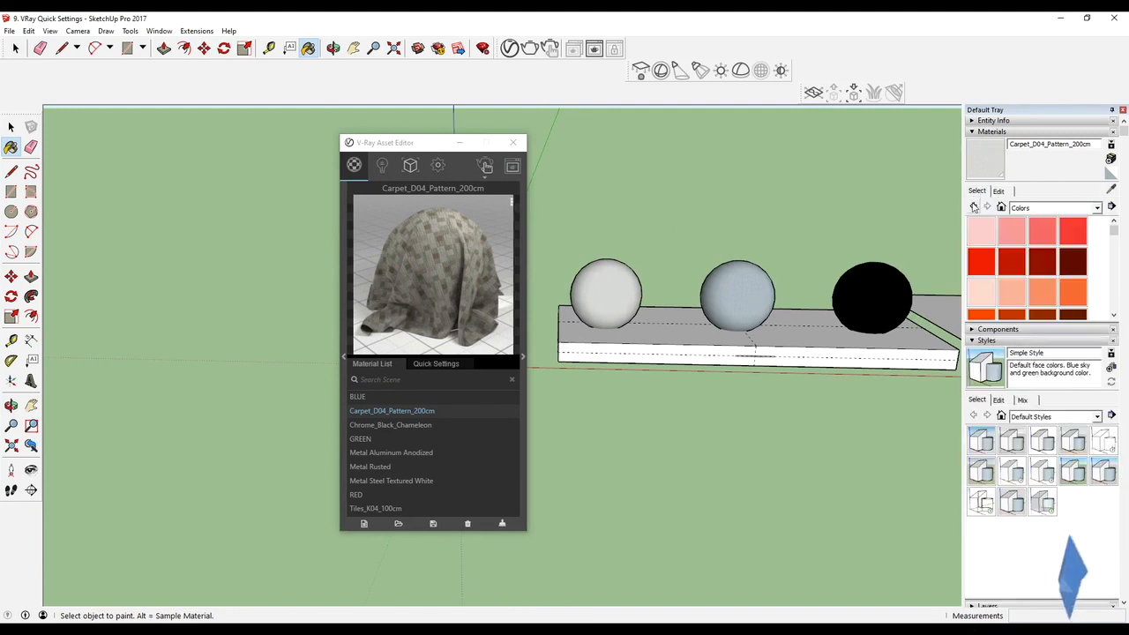
{"action": "left_click", "coordinate": [1041, 208]}
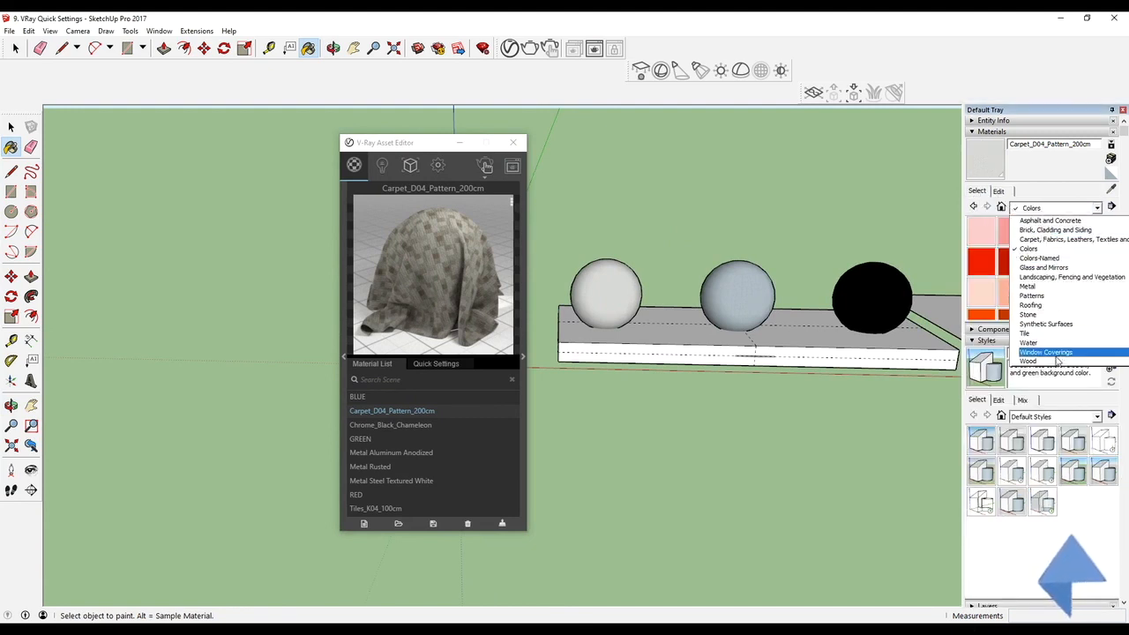
{"action": "left_click", "coordinate": [1057, 361]}
{"action": "left_click", "coordinate": [1043, 235]}
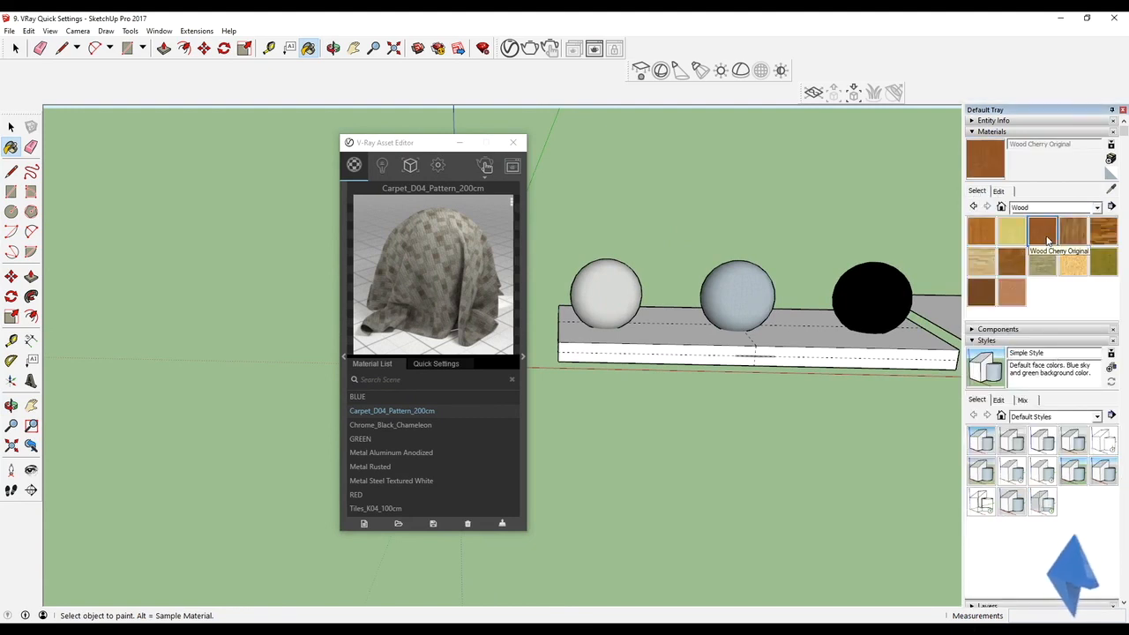
{"action": "left_click", "coordinate": [891, 288]}
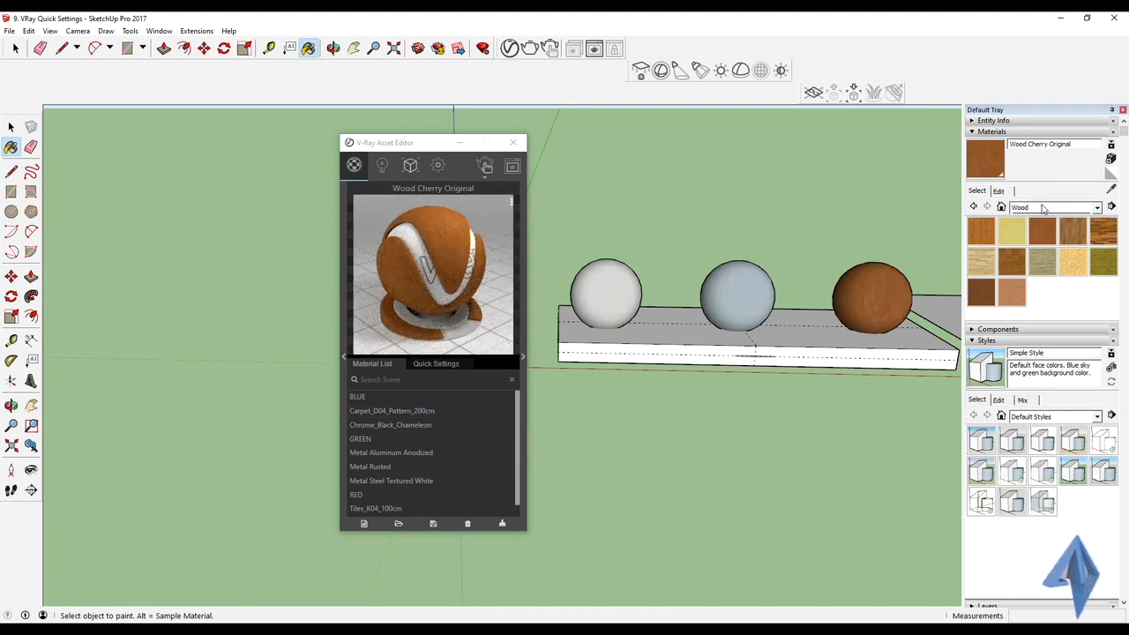
- Paint the tile sphere with Metal Aluminum Anodized from the Metal material collection
{"action": "left_click", "coordinate": [1045, 209]}
{"action": "left_click", "coordinate": [1047, 287]}
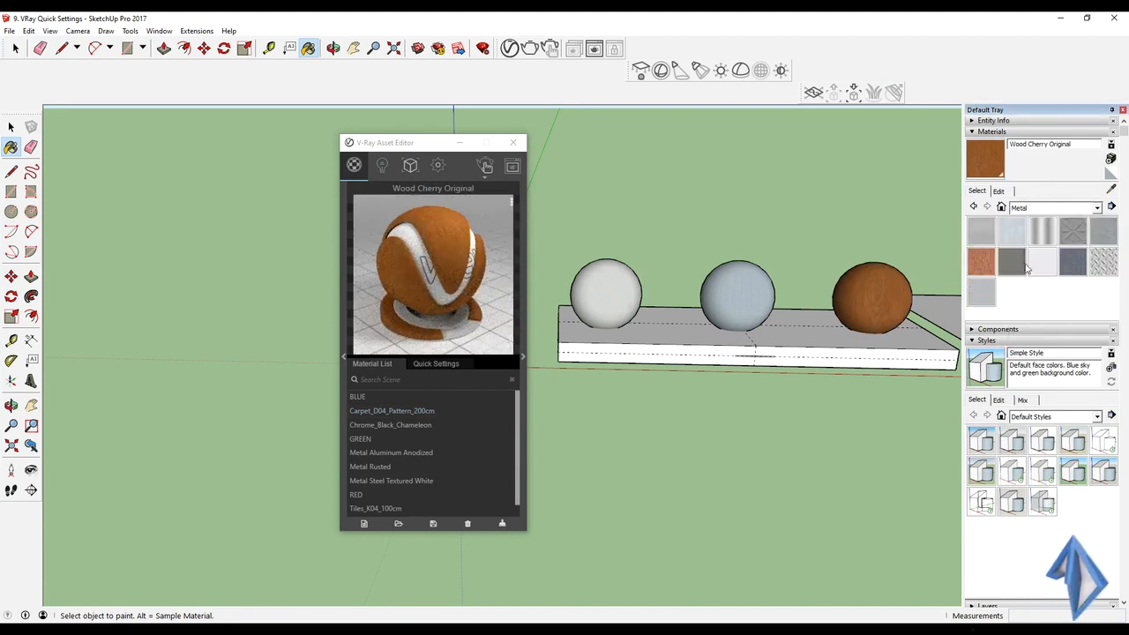
{"action": "left_click", "coordinate": [1014, 242]}
{"action": "left_click", "coordinate": [742, 294]}
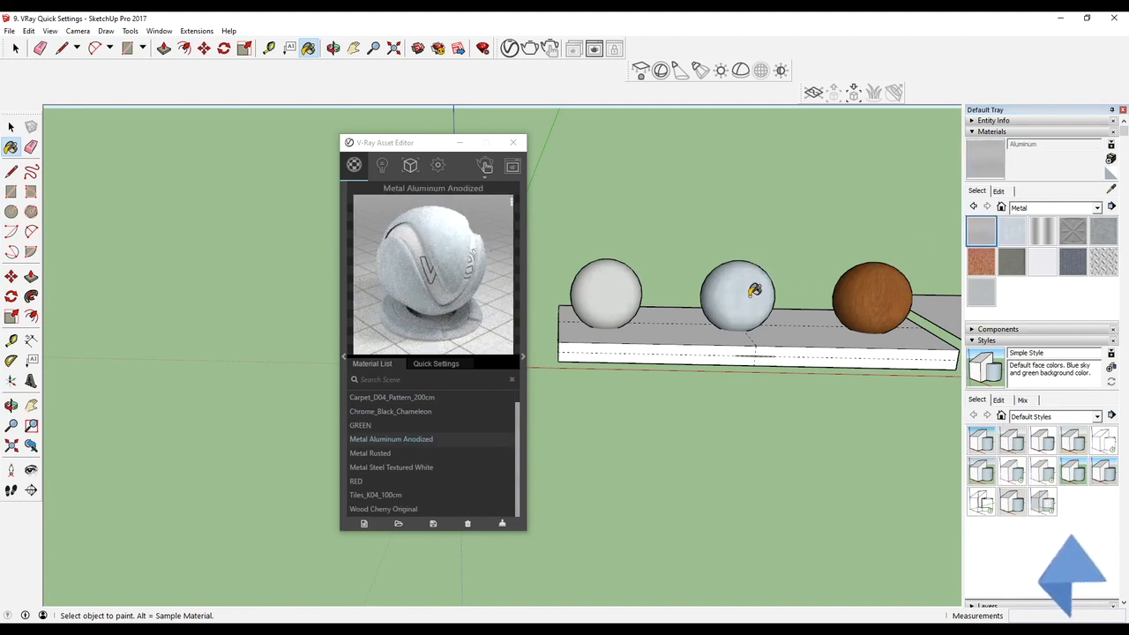
- Paint the original carpet sphere with Carpet Berber Multi from the carpet and fabrics collection
{"action": "left_click", "coordinate": [1037, 210]}
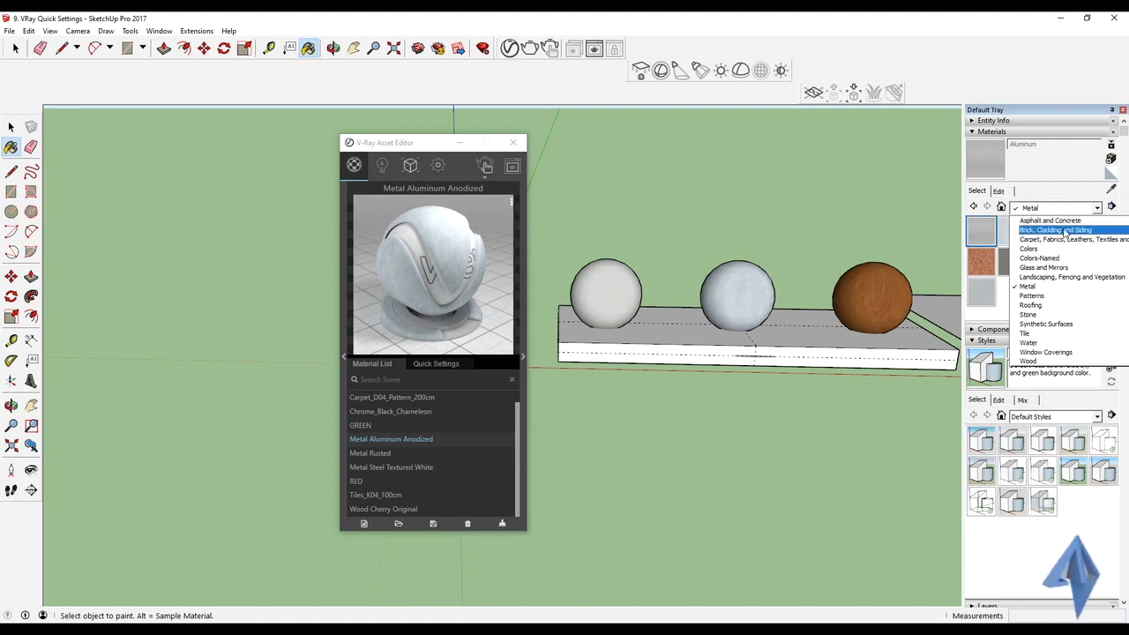
{"action": "left_click", "coordinate": [1050, 240]}
{"action": "left_click", "coordinate": [631, 289]}
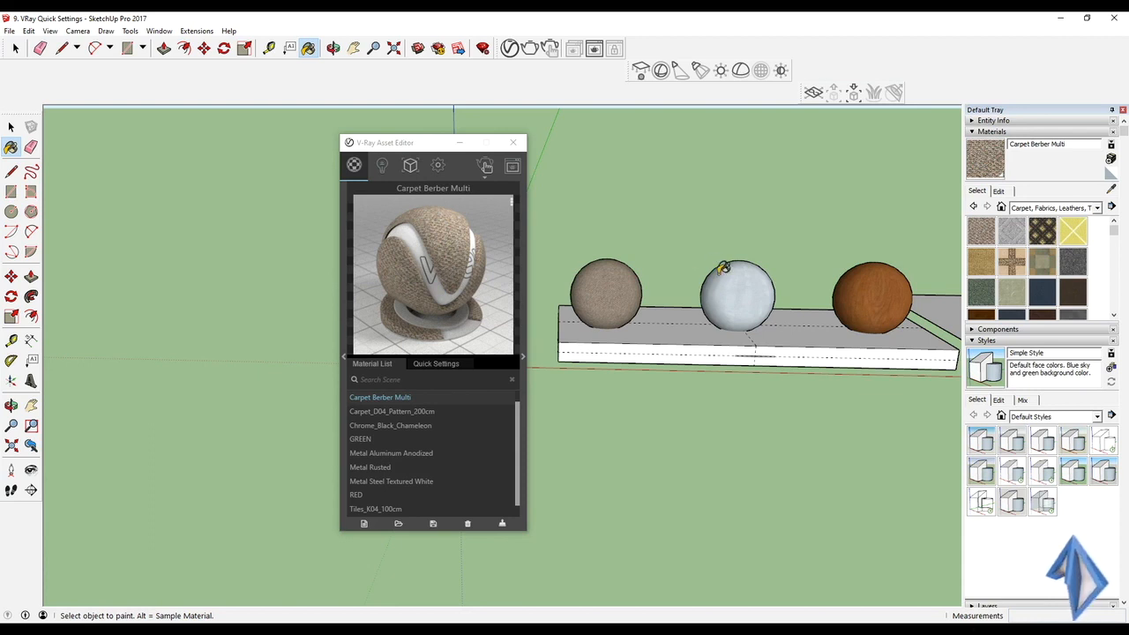
- Change the preview scene of Carpet Berber Multi to Fabric
{"action": "key", "text": "alt"}
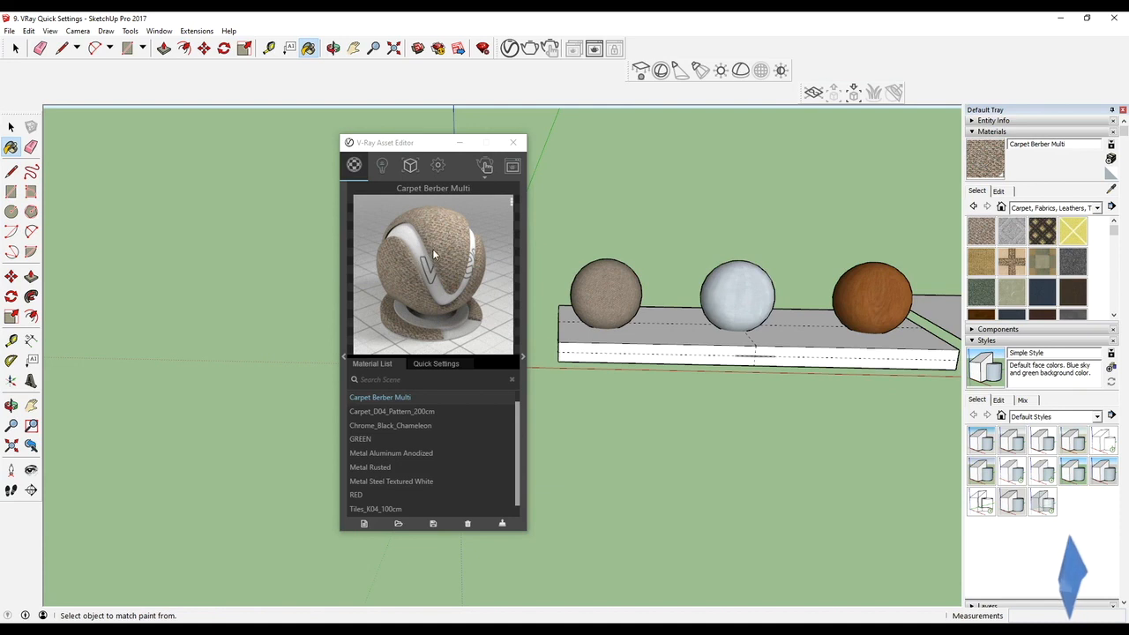
{"action": "left_click", "coordinate": [515, 196]}
{"action": "left_click", "coordinate": [511, 204]}
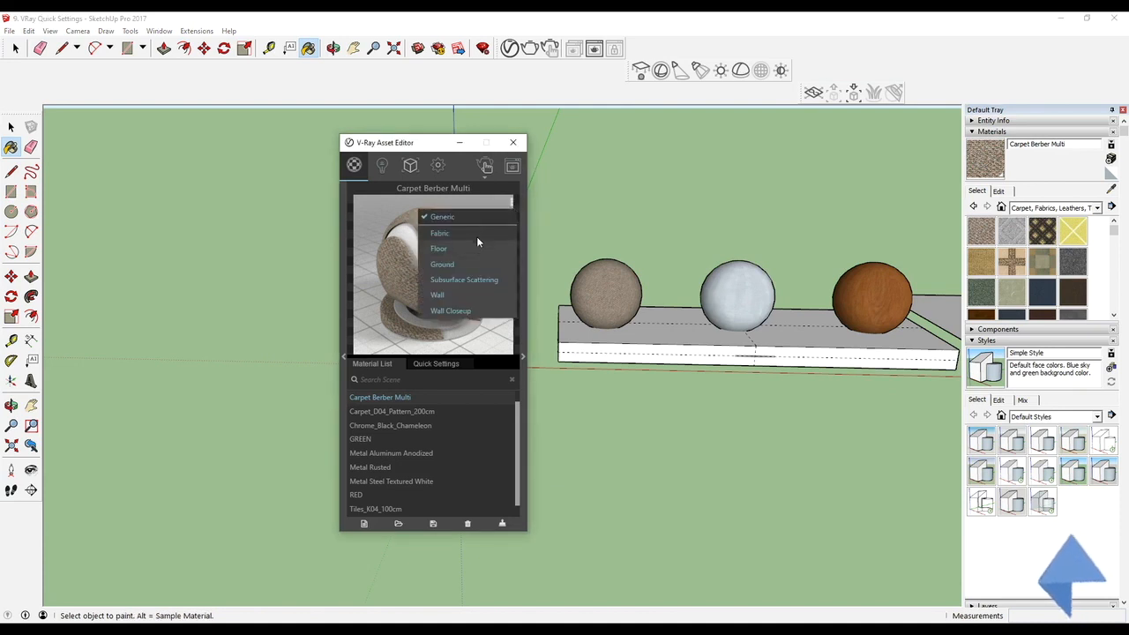
{"action": "left_click", "coordinate": [476, 233]}
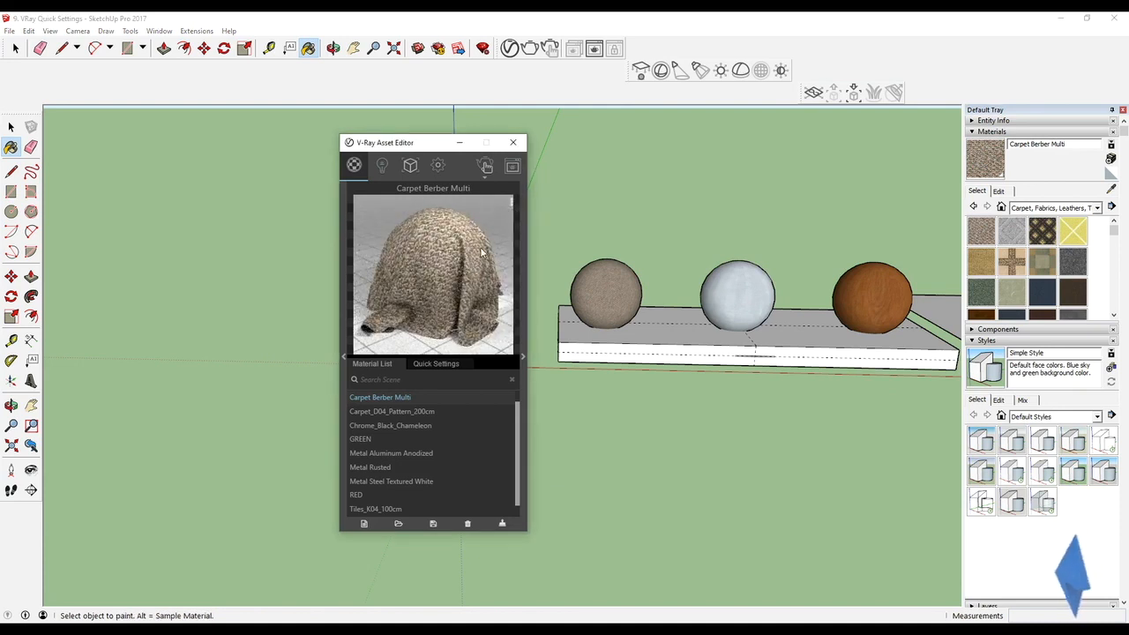
- Sample the aluminum sphere, try the Wall Closeup preview scene on its material, and switch the preview back to Generic
{"action": "key", "text": "alt"}
{"action": "left_click", "coordinate": [736, 295], "text": "alt"}
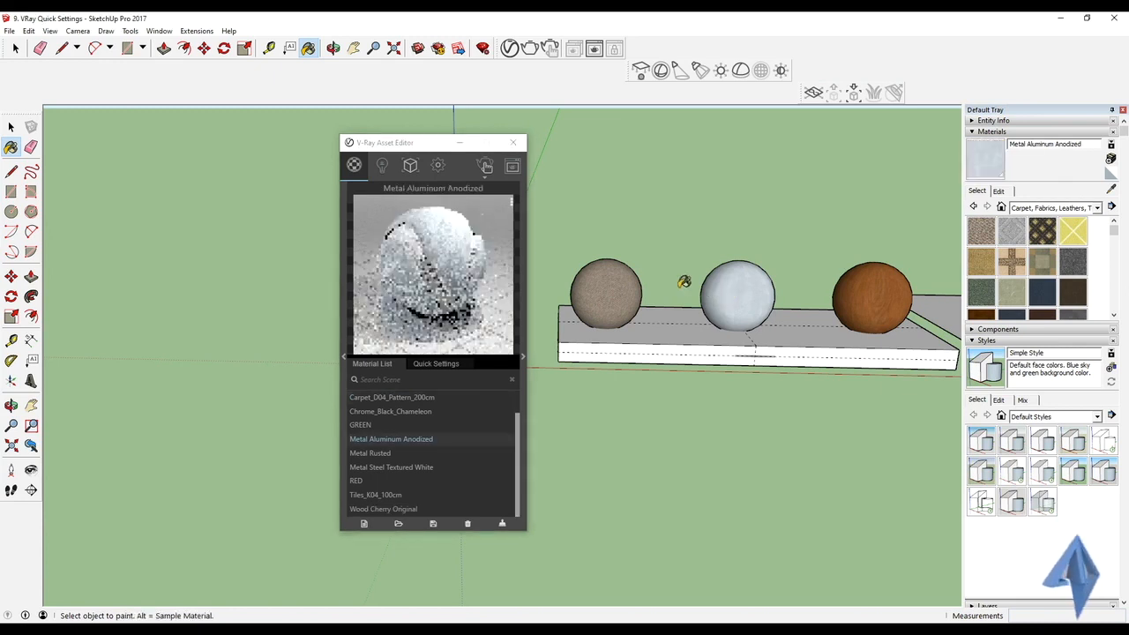
{"action": "left_click", "coordinate": [512, 202]}
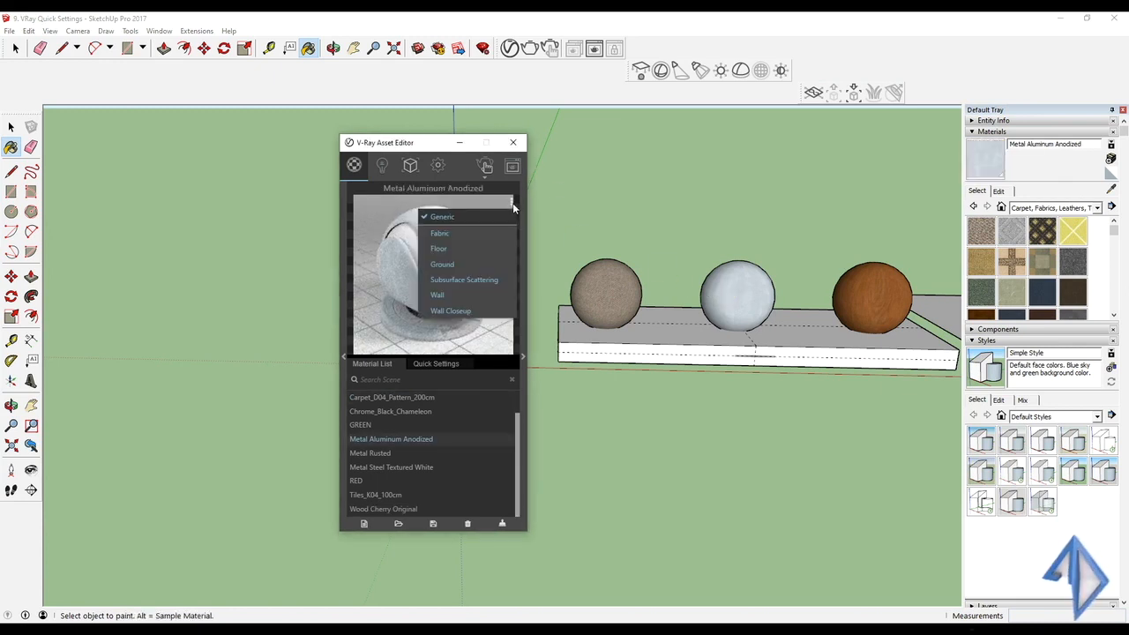
{"action": "left_click", "coordinate": [473, 308]}
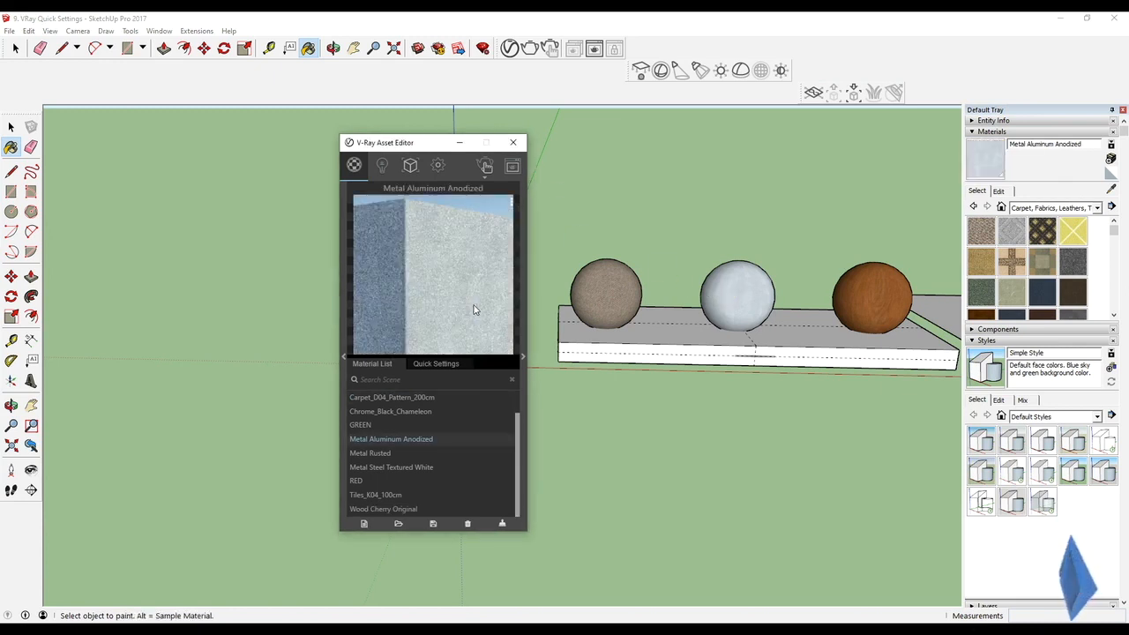
{"action": "left_click", "coordinate": [513, 204]}
{"action": "left_click", "coordinate": [476, 218]}
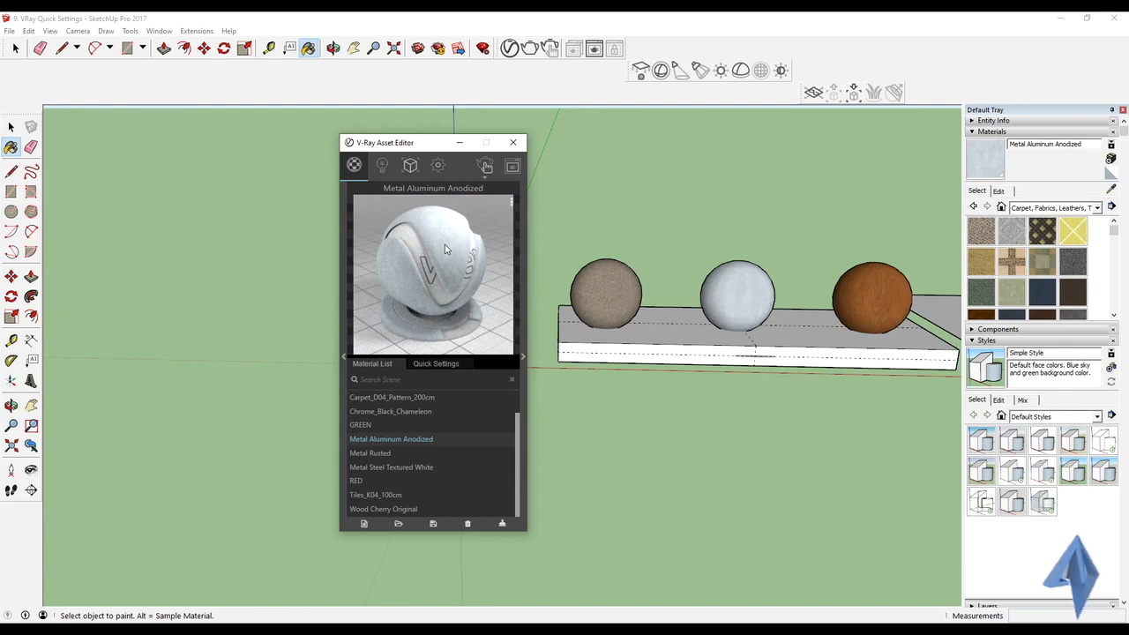
- Sample the wood sphere, show the Quick Settings of Wood Cherry Original, and reposition the Asset Editor between the aluminum and wood spheres
{"action": "middle_click_drag", "start_coordinate": [665, 274], "coordinate": [555, 269]}
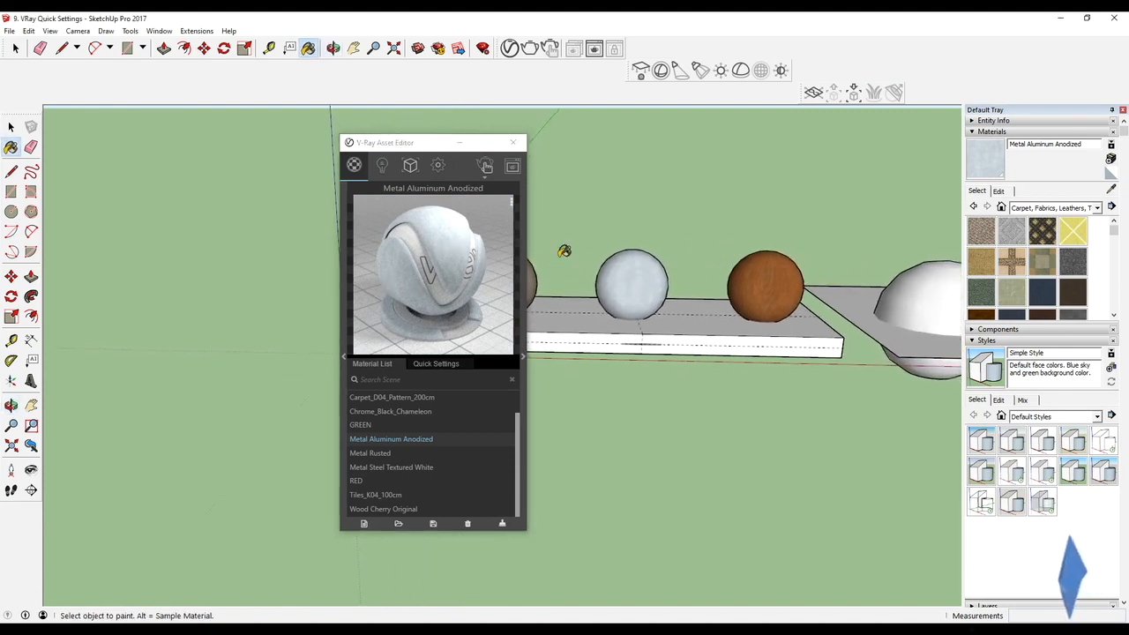
{"action": "left_click", "coordinate": [532, 269], "text": "alt"}
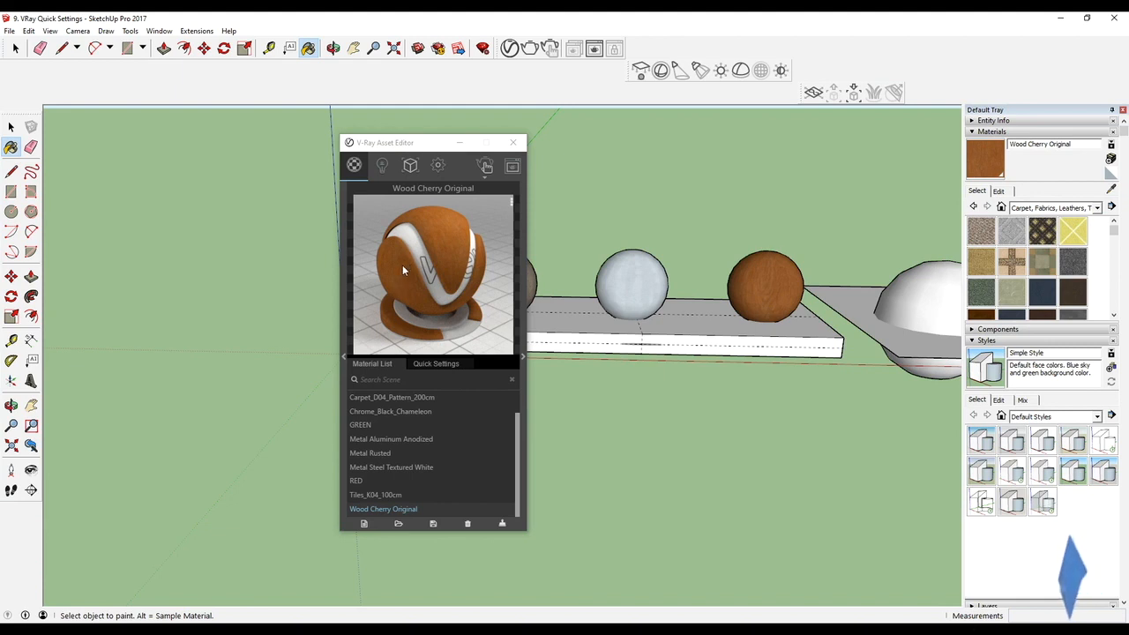
{"action": "left_click", "coordinate": [449, 365]}
{"action": "middle_click_drag", "start_coordinate": [683, 349], "coordinate": [651, 344]}
{"action": "scroll", "coordinate": [753, 305], "scroll_direction": "up", "scroll_amount": 4}
{"action": "mouse_move", "coordinate": [755, 357]}
{"action": "middle_mouse_down", "text": "shift"}
{"action": "mouse_move", "coordinate": [736, 376]}
{"action": "mouse_move", "coordinate": [694, 308]}
{"action": "mouse_move", "coordinate": [659, 300]}
{"action": "mouse_move", "coordinate": [703, 346]}
{"action": "middle_mouse_up", "text": "shift"}
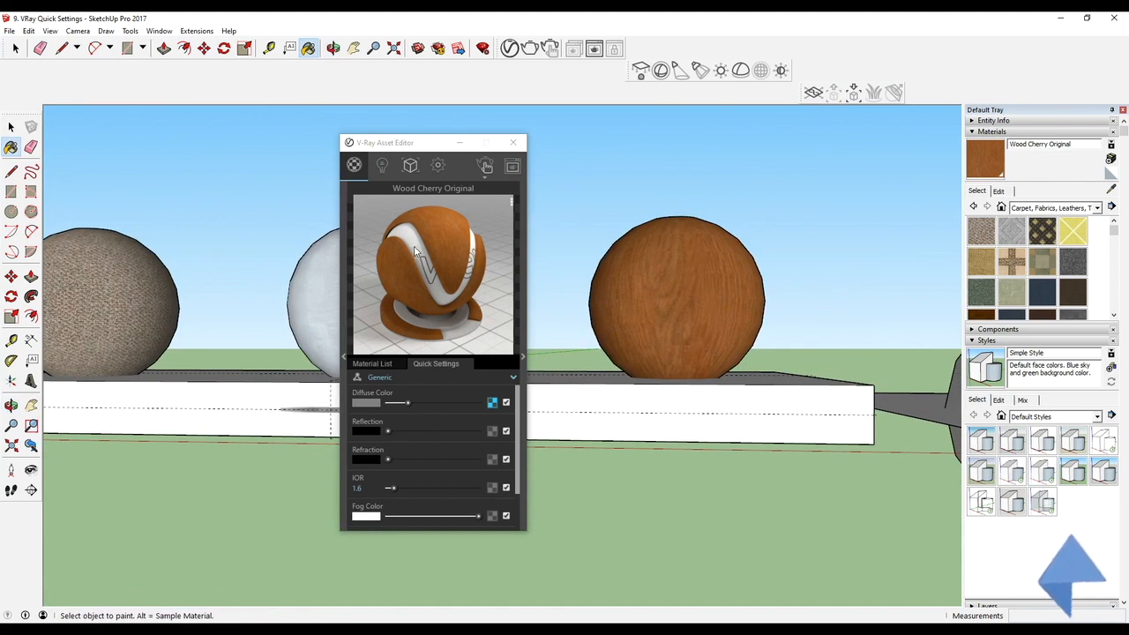
{"action": "left_click_drag", "start_coordinate": [422, 144], "coordinate": [476, 118]}
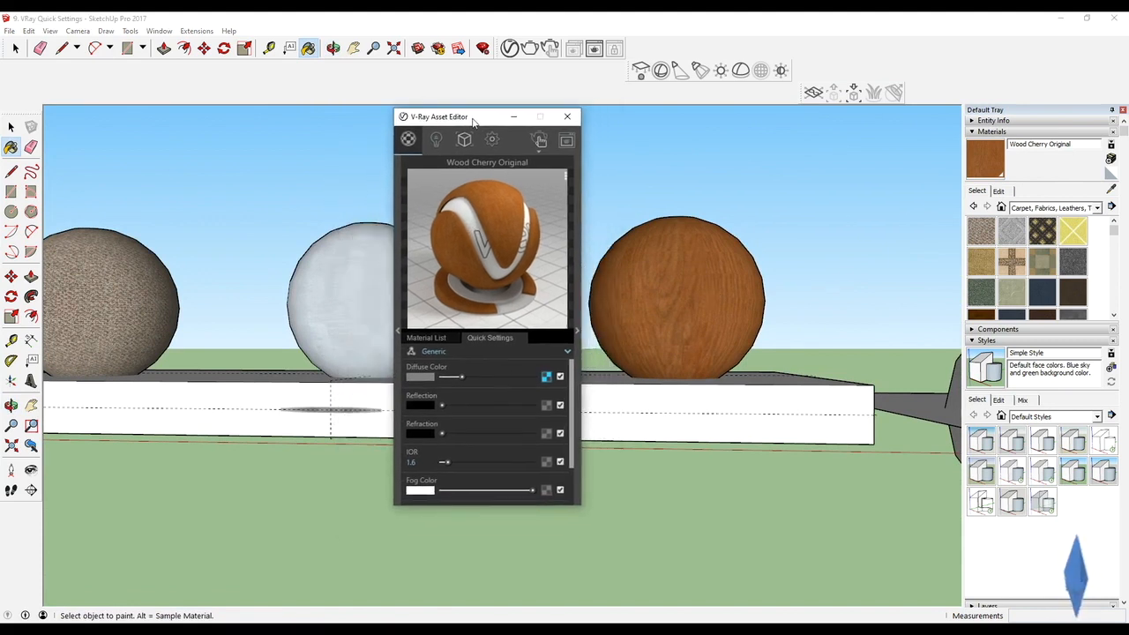
- Examine the available material type presets and the Generic Quick Settings of Wood Cherry Original, from Diffuse Color down to Opacity
{"action": "left_click", "coordinate": [486, 353]}
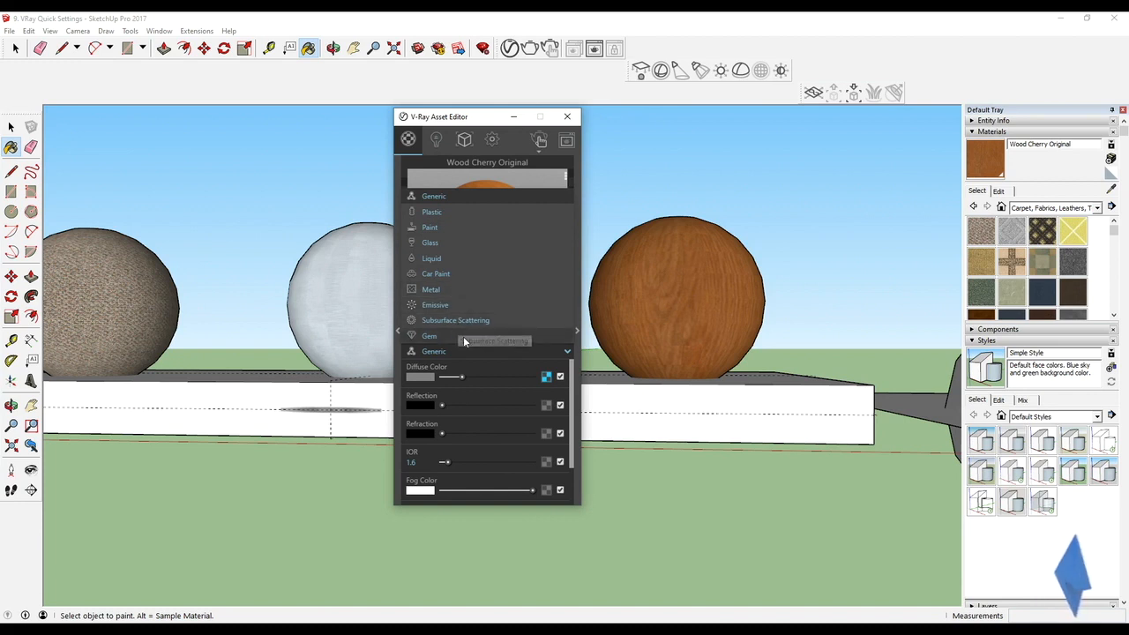
{"action": "left_click", "coordinate": [515, 353]}
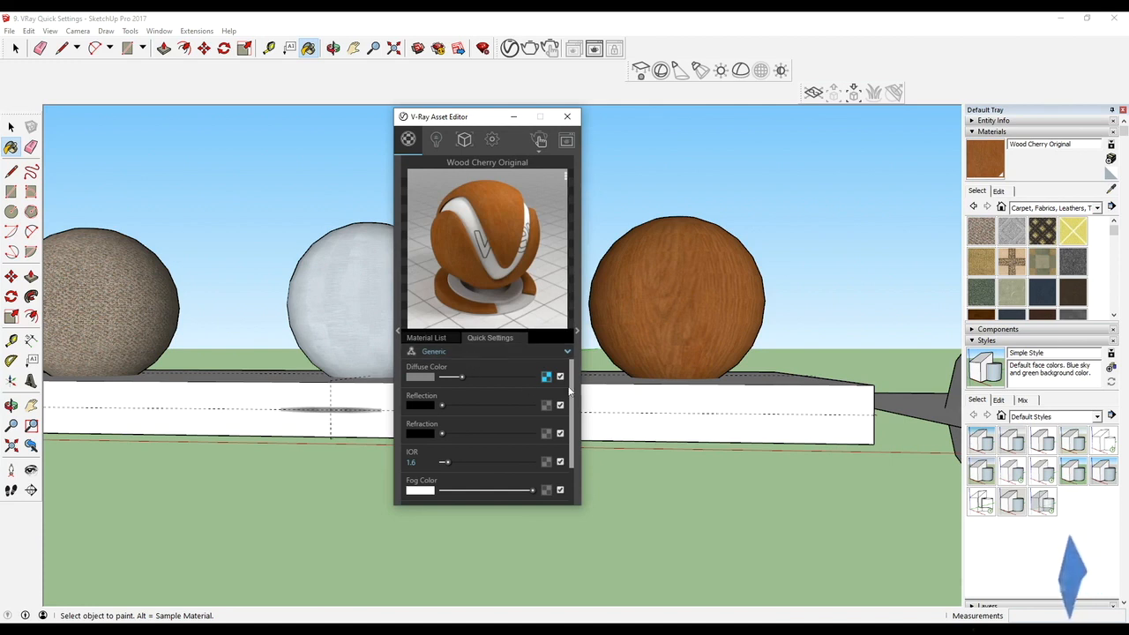
{"action": "left_click_drag", "start_coordinate": [572, 381], "coordinate": [483, 381]}
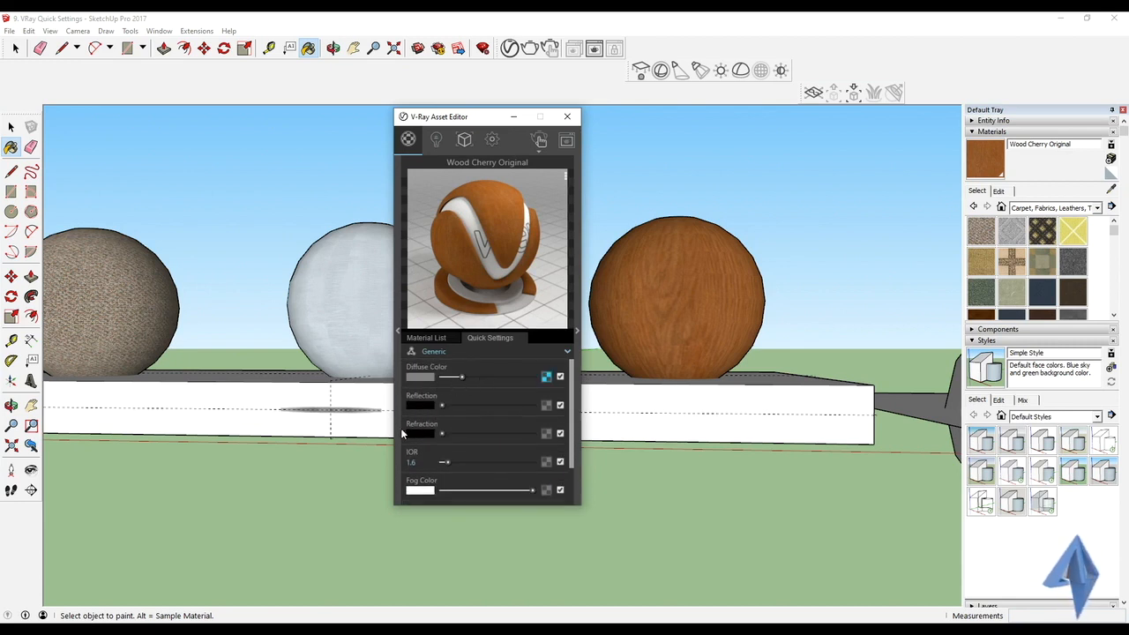
{"action": "scroll", "coordinate": [449, 432], "scroll_direction": "down", "scroll_amount": 3}
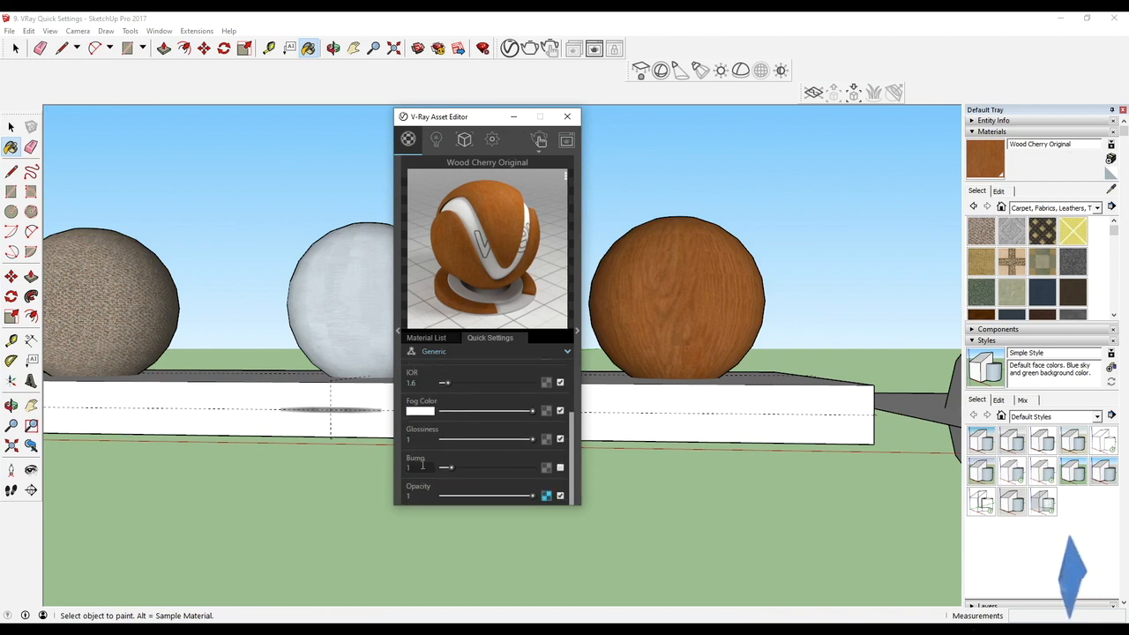
{"action": "left_click", "coordinate": [492, 359]}
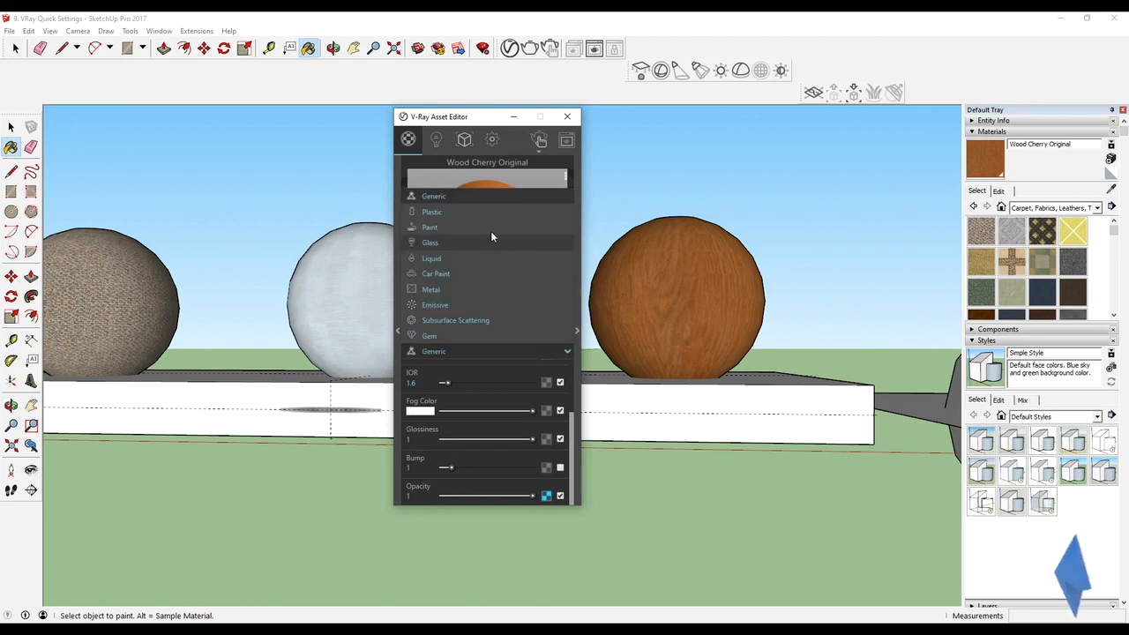
{"action": "left_click", "coordinate": [488, 349]}
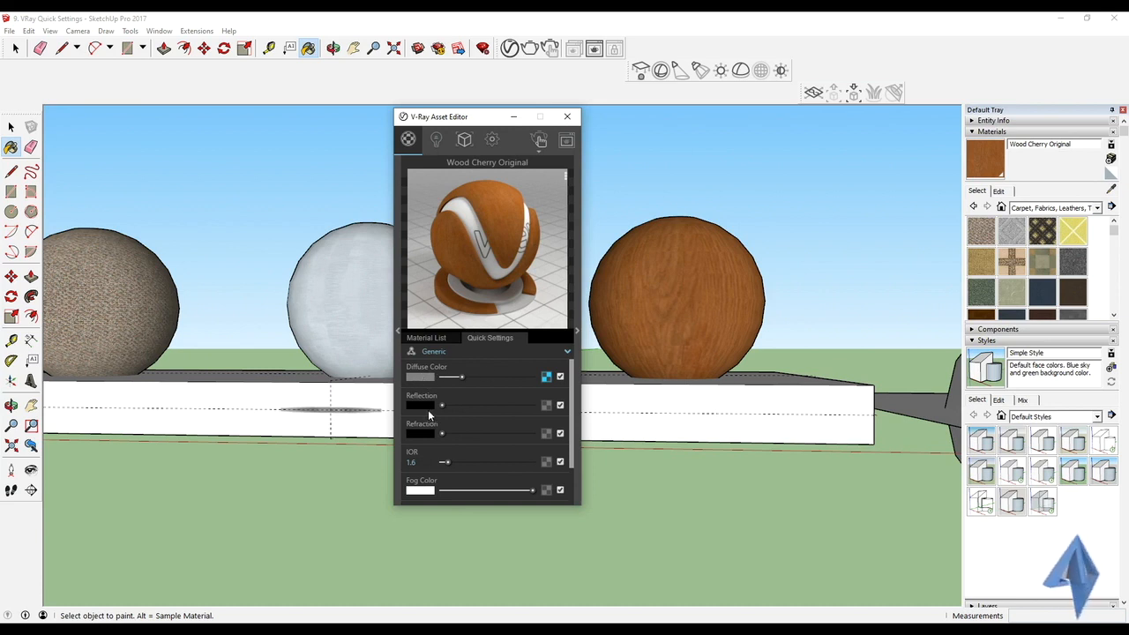
{"action": "scroll", "coordinate": [420, 402], "scroll_direction": "down", "scroll_amount": 3}
{"action": "scroll", "coordinate": [420, 401], "scroll_direction": "up", "scroll_amount": 3}
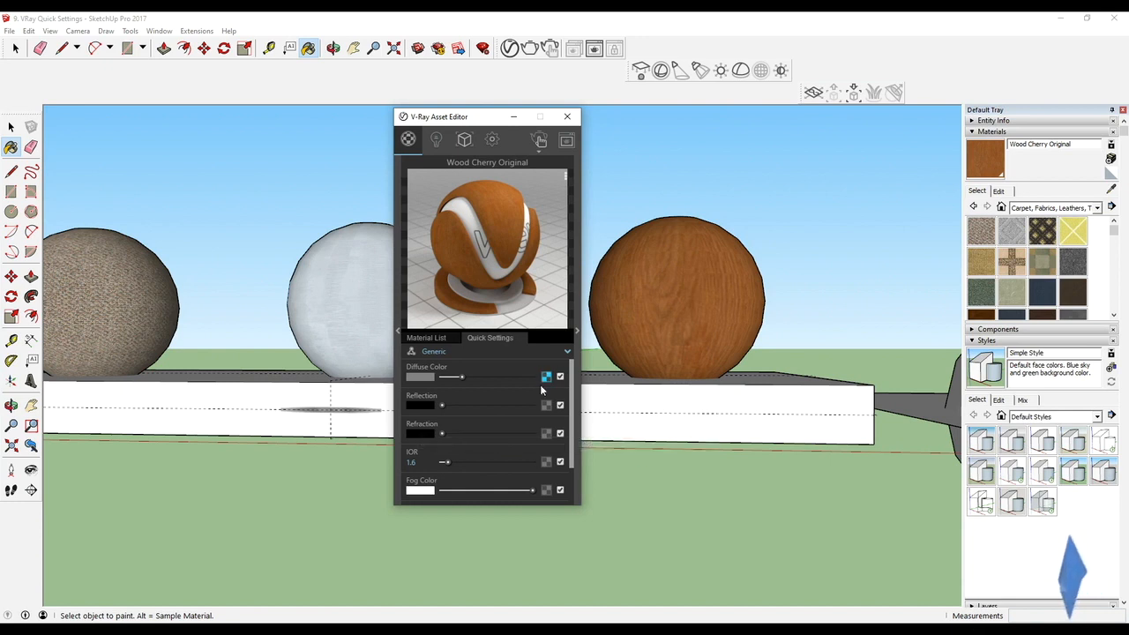
{"action": "scroll", "coordinate": [545, 490], "scroll_direction": "down", "scroll_amount": 2}
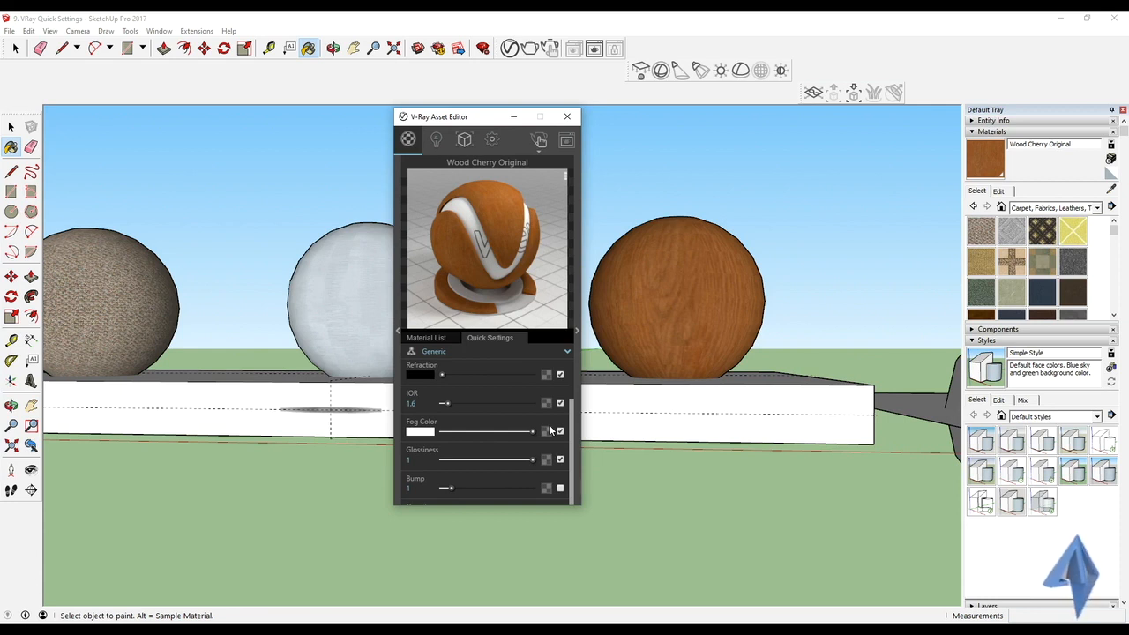
{"action": "scroll", "coordinate": [545, 401], "scroll_direction": "up", "scroll_amount": 2}
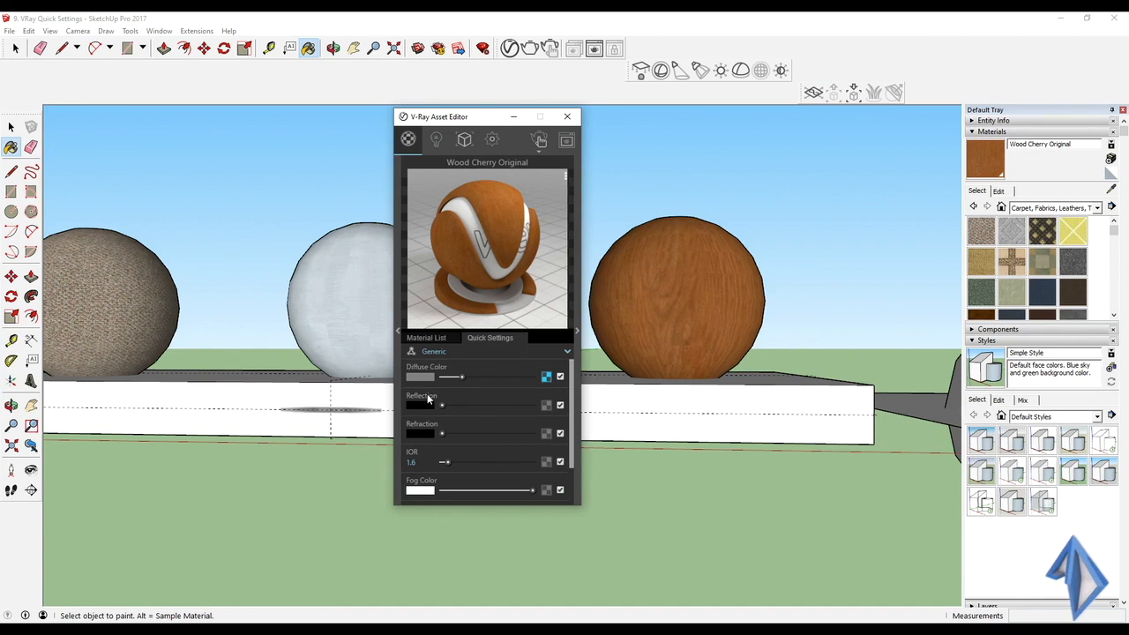
- Compare a lighter diffuse color on Wood Cherry Original with its diffuse texture off and on, ending with the texture enabled and the color white
{"action": "left_click", "coordinate": [560, 378]}
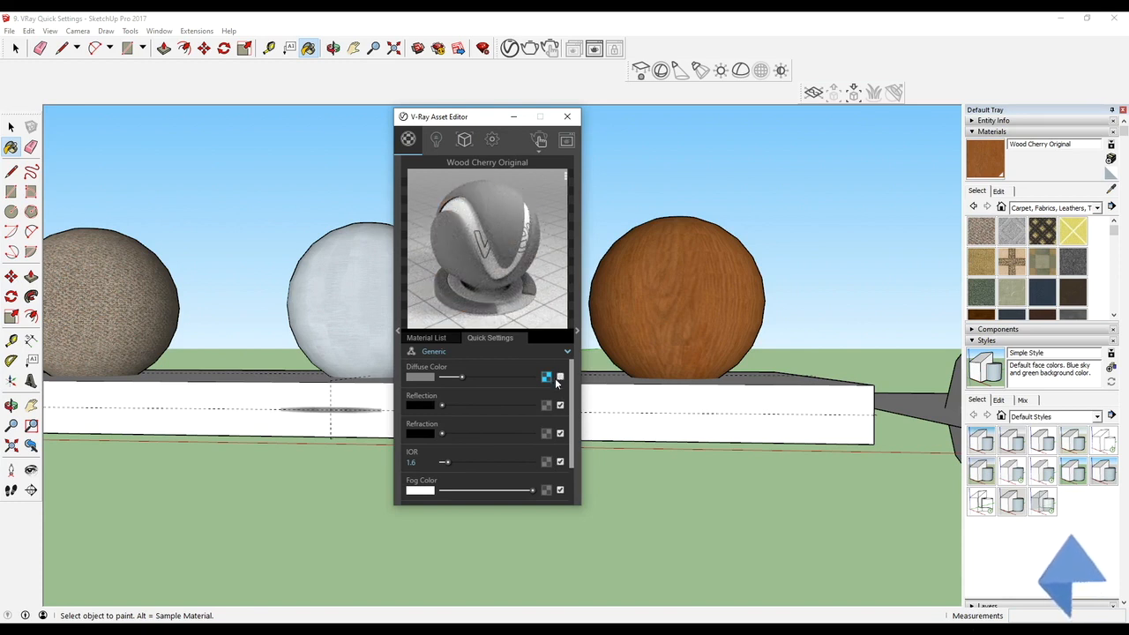
{"action": "left_click_drag", "start_coordinate": [462, 377], "coordinate": [484, 377]}
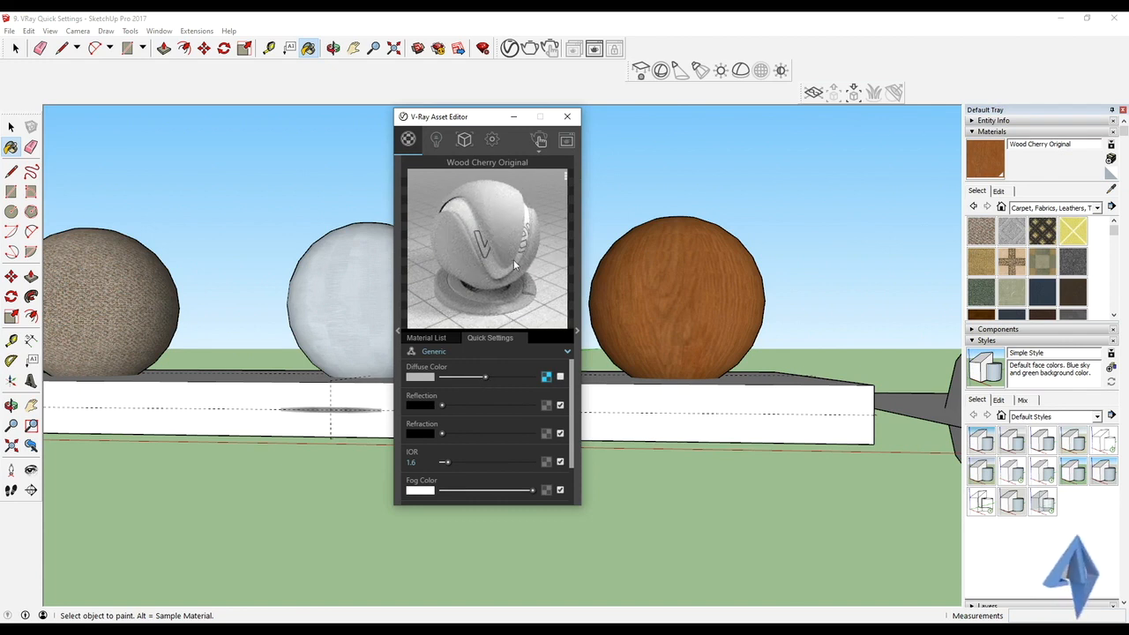
{"action": "mouse_move", "coordinate": [488, 377]}
{"action": "left_mouse_down"}
{"action": "mouse_move", "coordinate": [461, 377]}
{"action": "mouse_move", "coordinate": [487, 379]}
{"action": "left_mouse_up"}
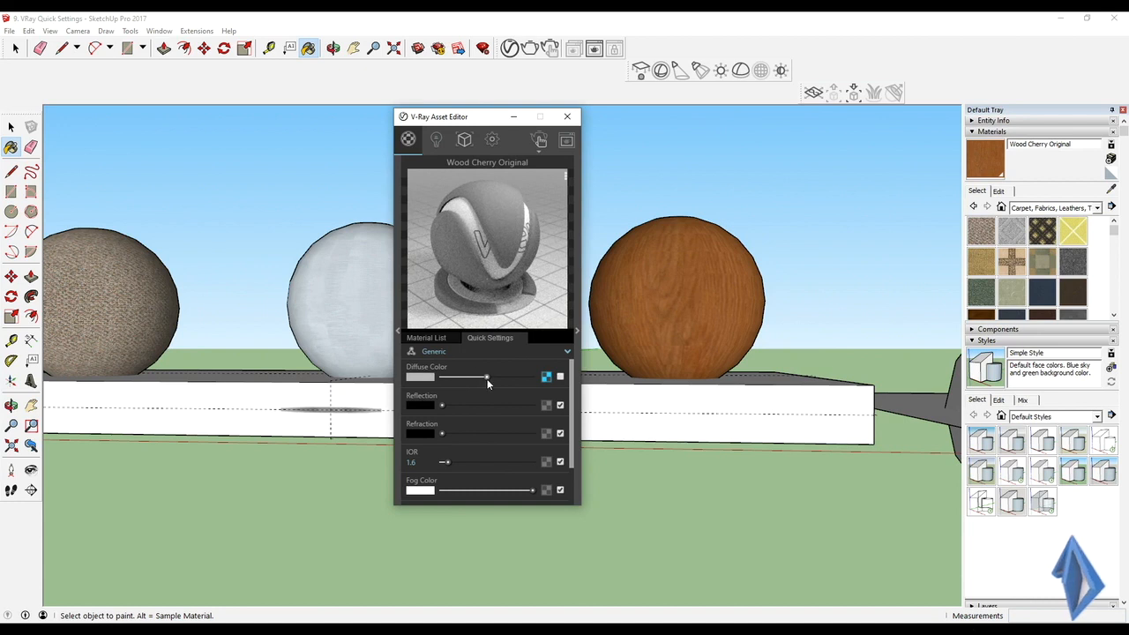
{"action": "left_click", "coordinate": [559, 379]}
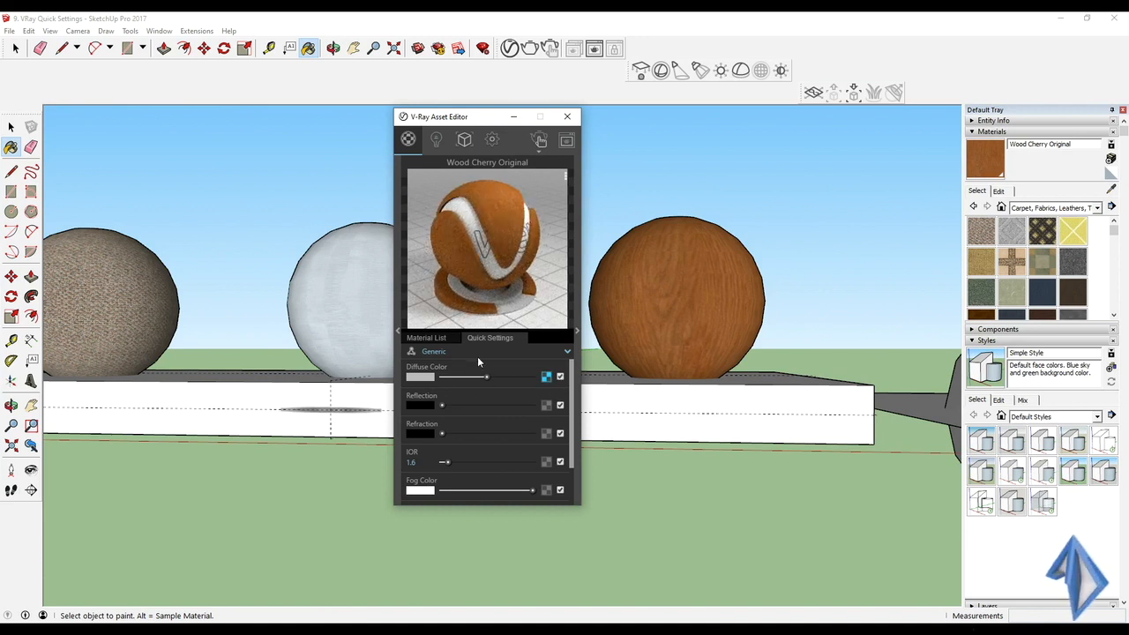
{"action": "left_click_drag", "start_coordinate": [485, 378], "coordinate": [532, 378]}
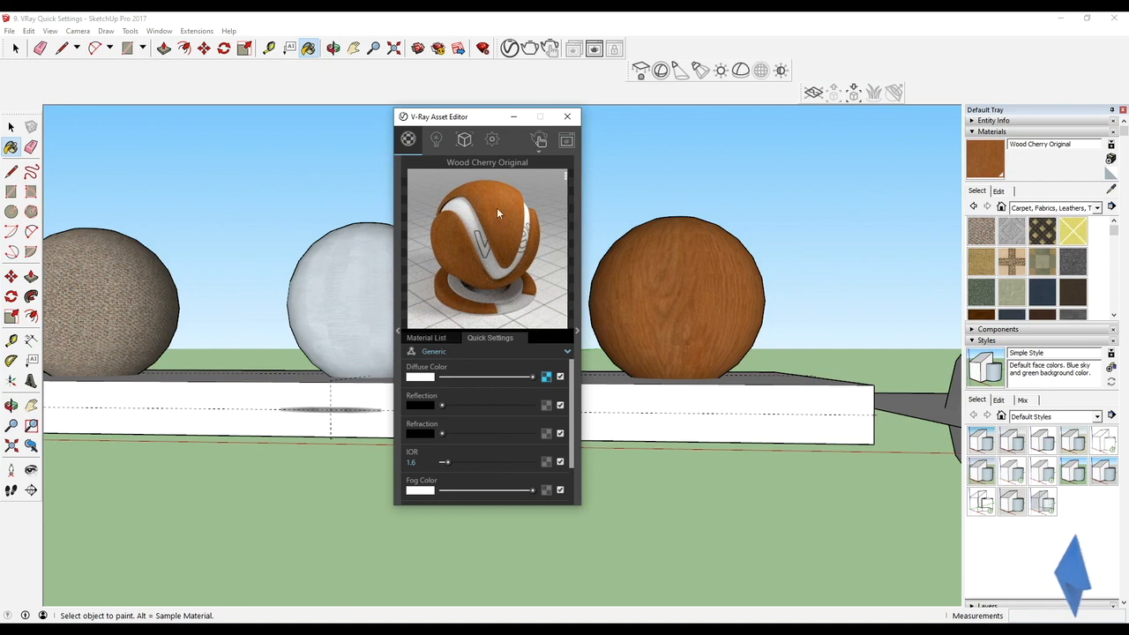
- Remove the bitmap from Wood Cherry Original's diffuse texture slot by choosing None, and darken its diffuse color to mid gray
{"action": "left_click", "coordinate": [547, 378]}
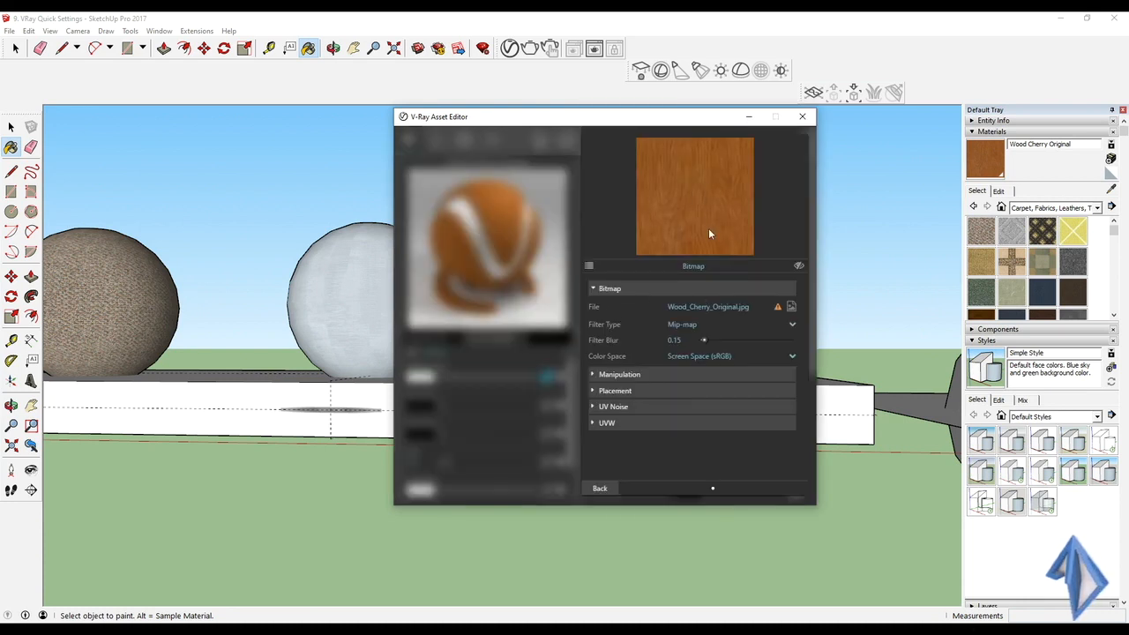
{"action": "left_click", "coordinate": [590, 266]}
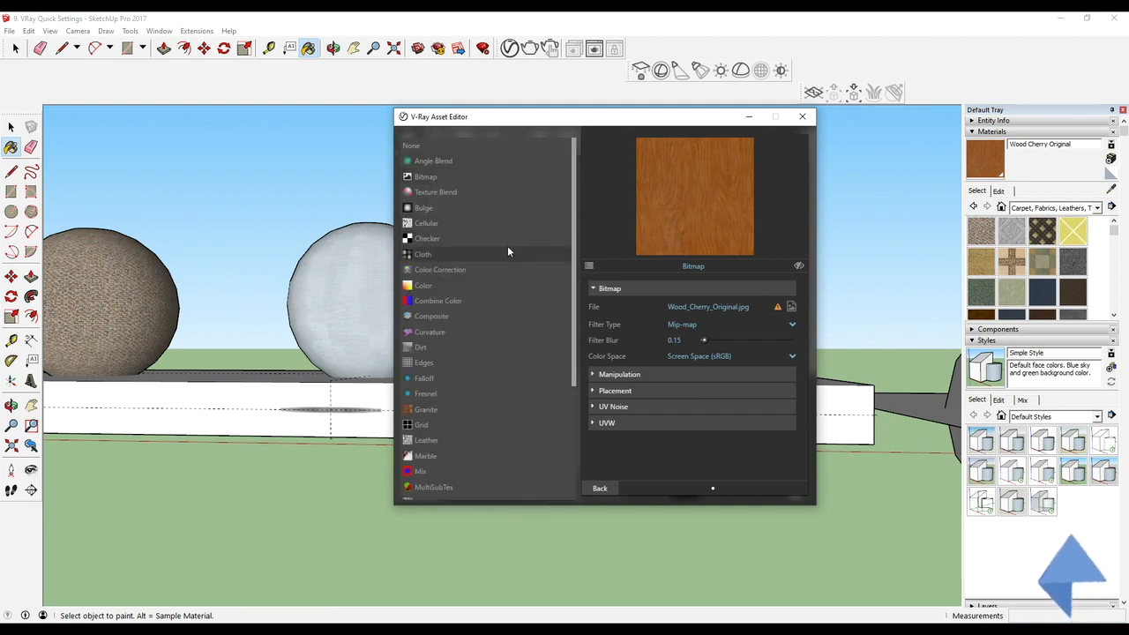
{"action": "left_click", "coordinate": [419, 148]}
{"action": "left_click", "coordinate": [600, 488]}
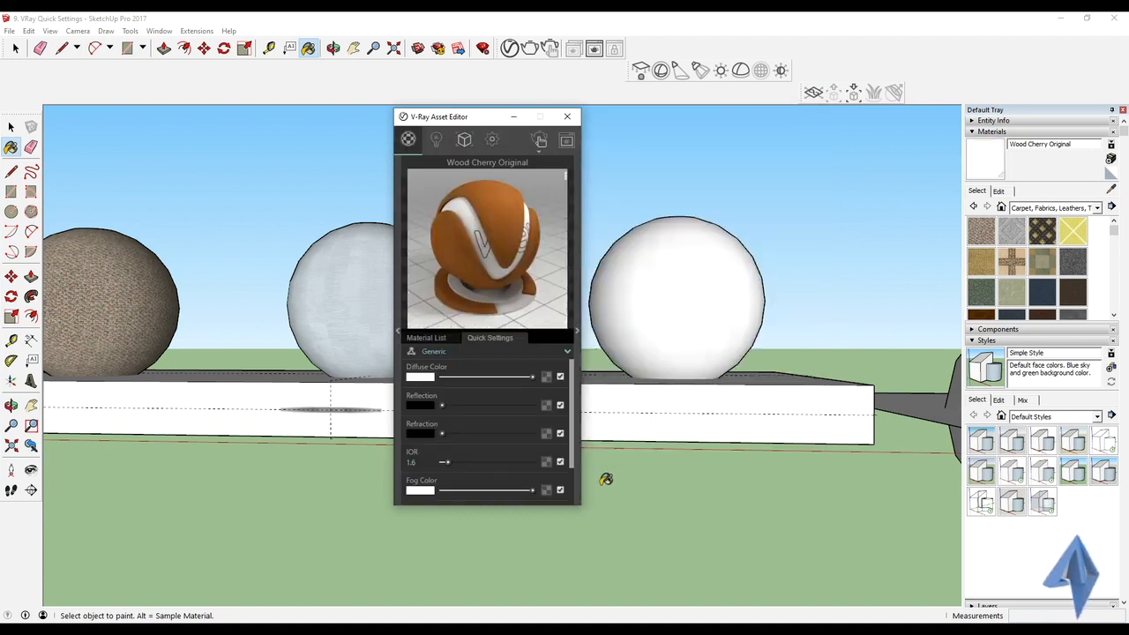
{"action": "left_click_drag", "start_coordinate": [533, 377], "coordinate": [481, 379]}
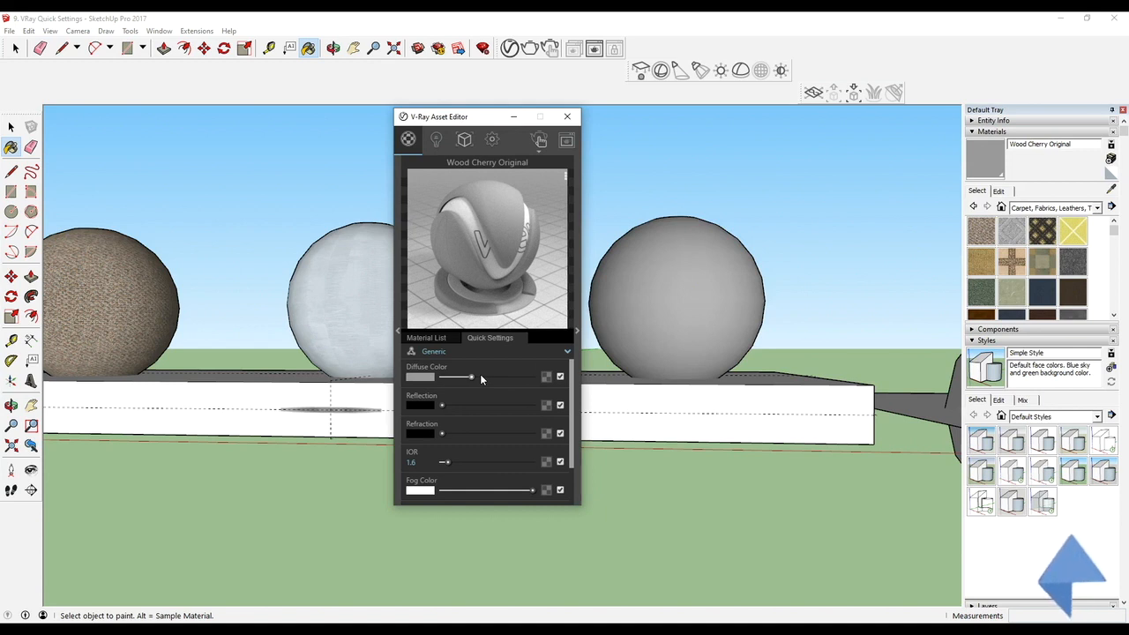
- Load the __Wood_Floor_Dark_1 image from the BUNGLOW folder as a bitmap in Wood Cherry Original's diffuse texture slot
{"action": "left_click", "coordinate": [548, 380]}
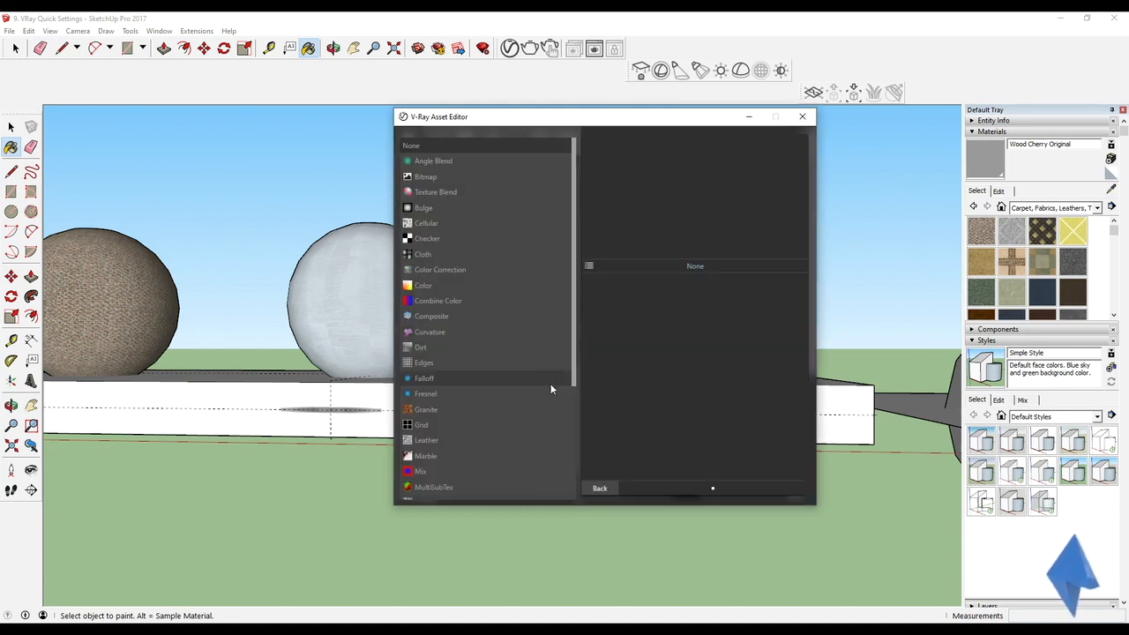
{"action": "left_click", "coordinate": [427, 180]}
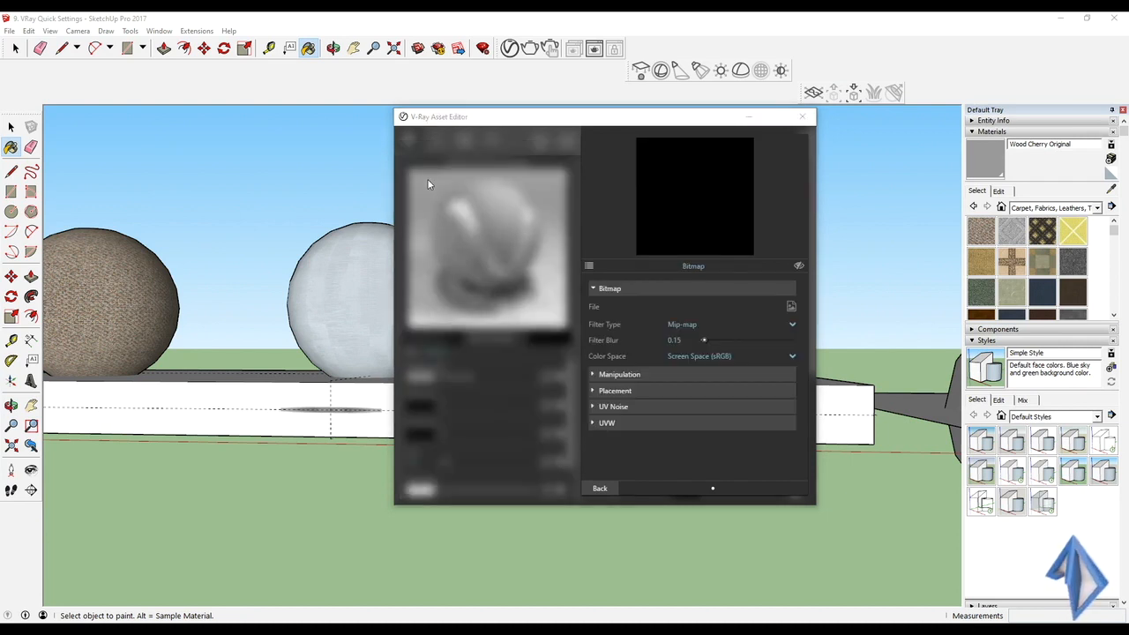
{"action": "left_click", "coordinate": [428, 181]}
{"action": "left_click", "coordinate": [563, 210]}
{"action": "left_click", "coordinate": [786, 173]}
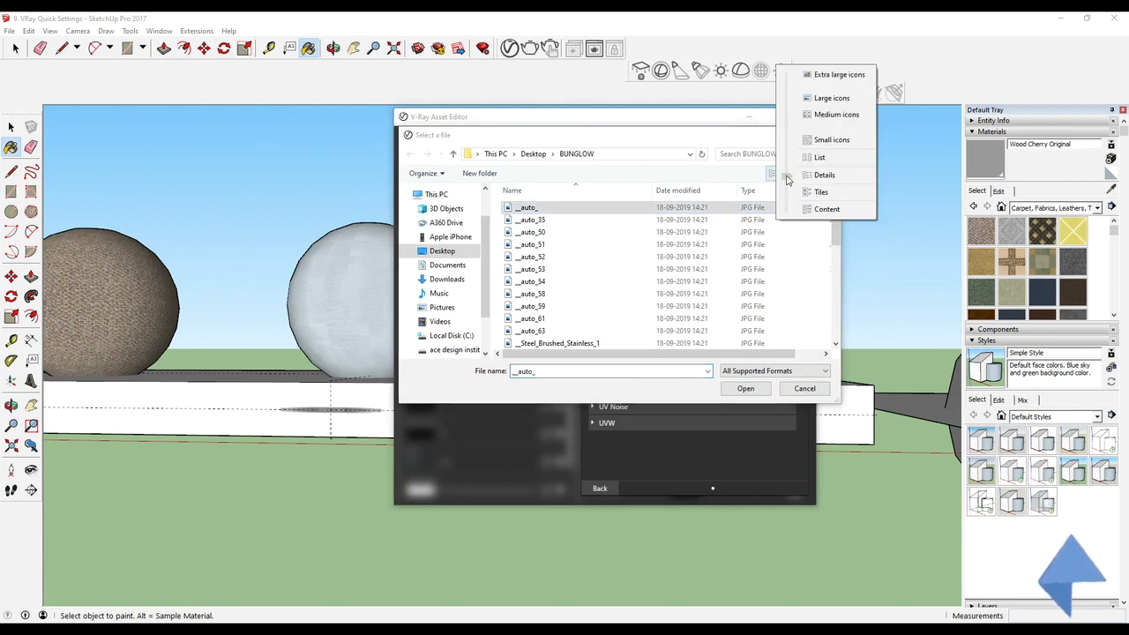
{"action": "left_click", "coordinate": [828, 98]}
{"action": "scroll", "coordinate": [662, 264], "scroll_direction": "down", "scroll_amount": 10}
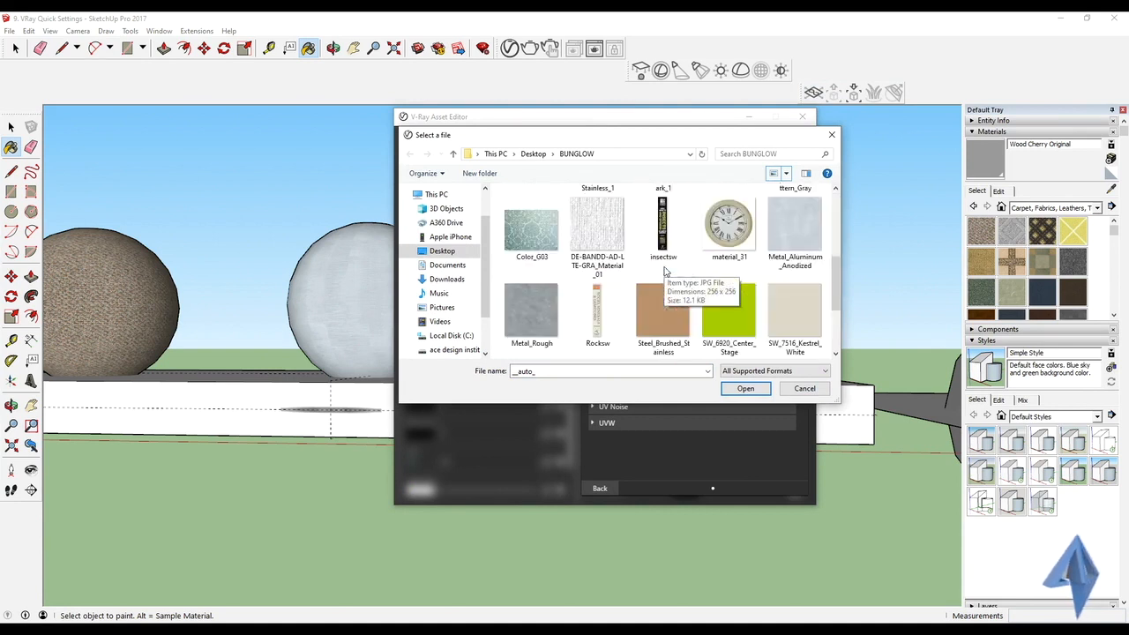
{"action": "scroll", "coordinate": [660, 308], "scroll_direction": "up", "scroll_amount": 10}
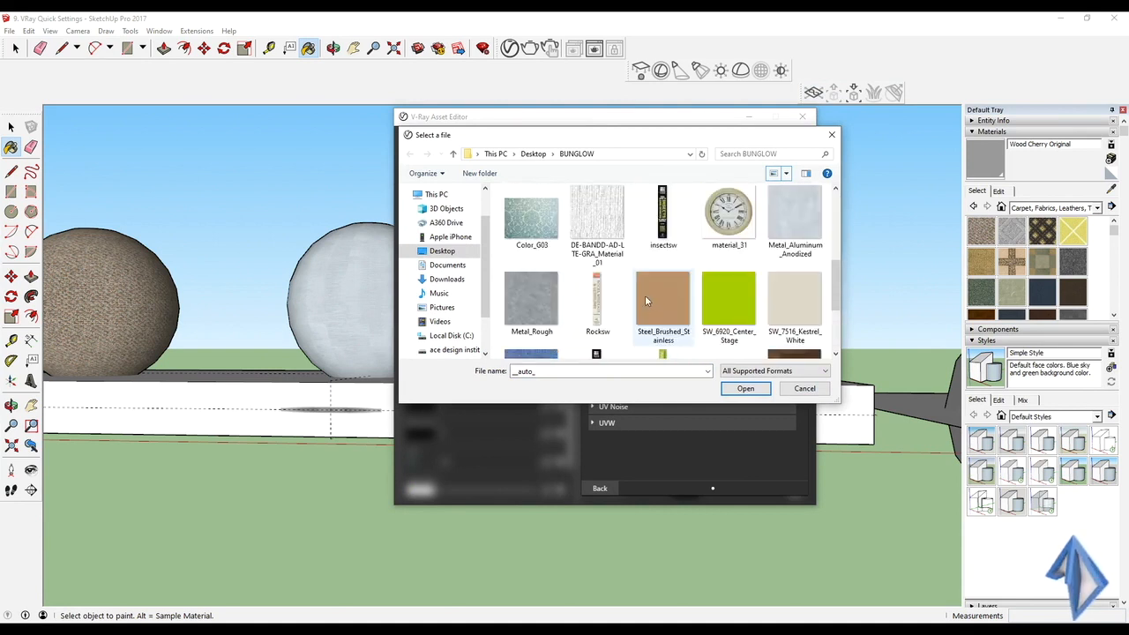
{"action": "scroll", "coordinate": [646, 282], "scroll_direction": "down", "scroll_amount": 3}
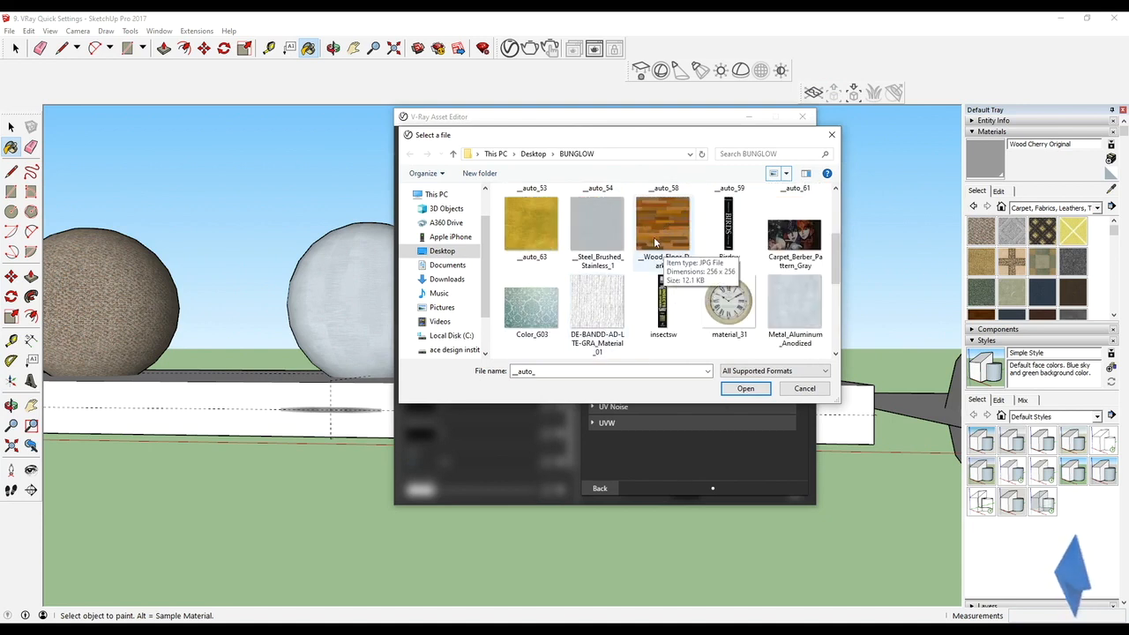
{"action": "left_click", "coordinate": [654, 237]}
{"action": "left_click", "coordinate": [745, 388]}
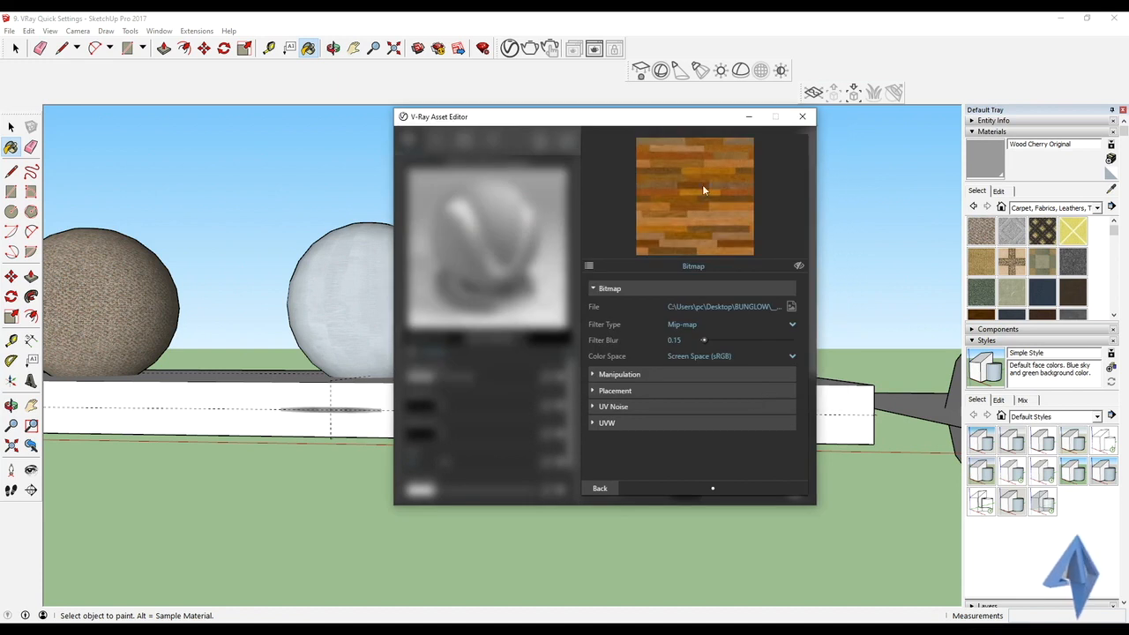
{"action": "left_click", "coordinate": [604, 489]}
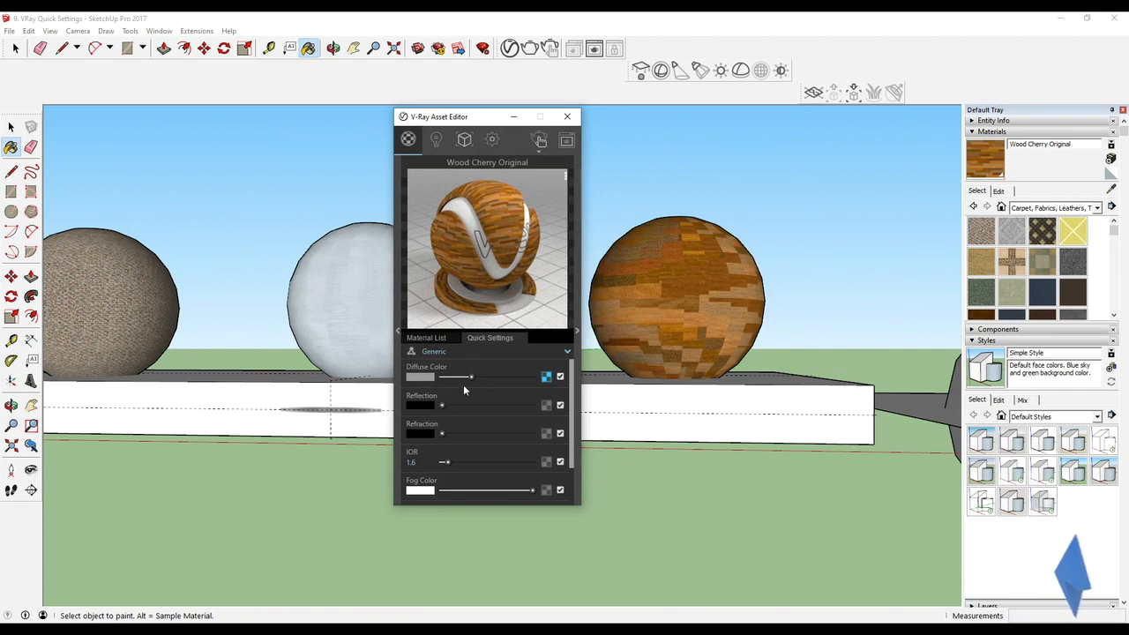
- Lighten Wood Cherry Original's diffuse color to light gray and raise its reflection through several levels, ending at light gray
{"action": "mouse_move", "coordinate": [470, 376]}
{"action": "left_mouse_down"}
{"action": "mouse_move", "coordinate": [534, 376]}
{"action": "mouse_move", "coordinate": [443, 377]}
{"action": "mouse_move", "coordinate": [529, 380]}
{"action": "mouse_move", "coordinate": [489, 377]}
{"action": "left_mouse_up"}
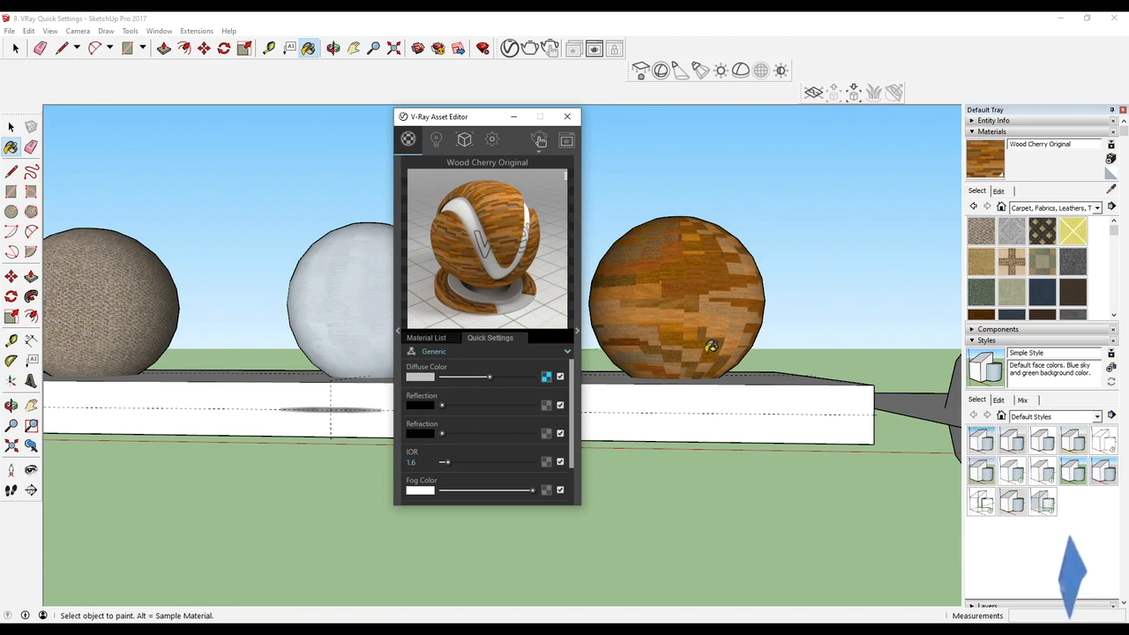
{"action": "left_click_drag", "start_coordinate": [442, 406], "coordinate": [450, 407]}
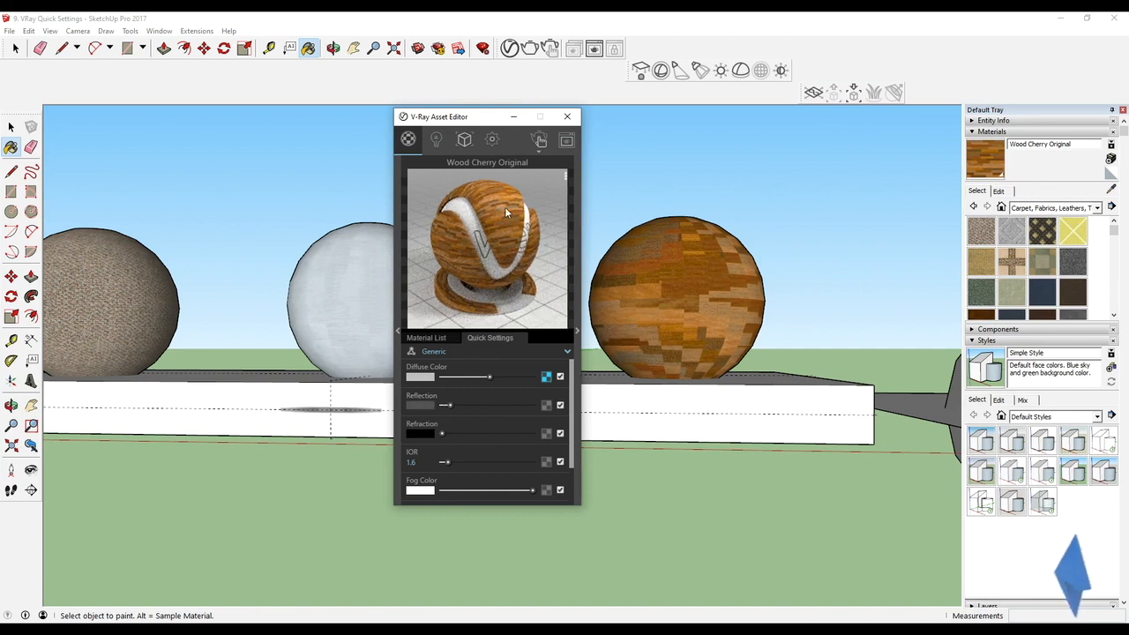
{"action": "left_click_drag", "start_coordinate": [454, 405], "coordinate": [466, 405]}
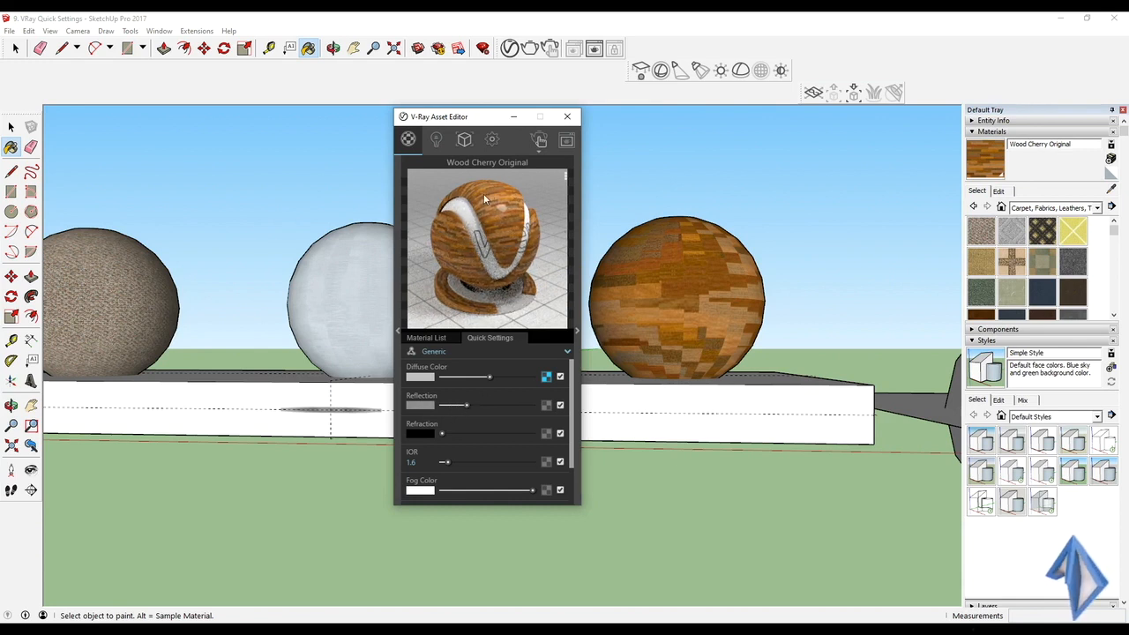
{"action": "left_click_drag", "start_coordinate": [471, 405], "coordinate": [517, 406]}
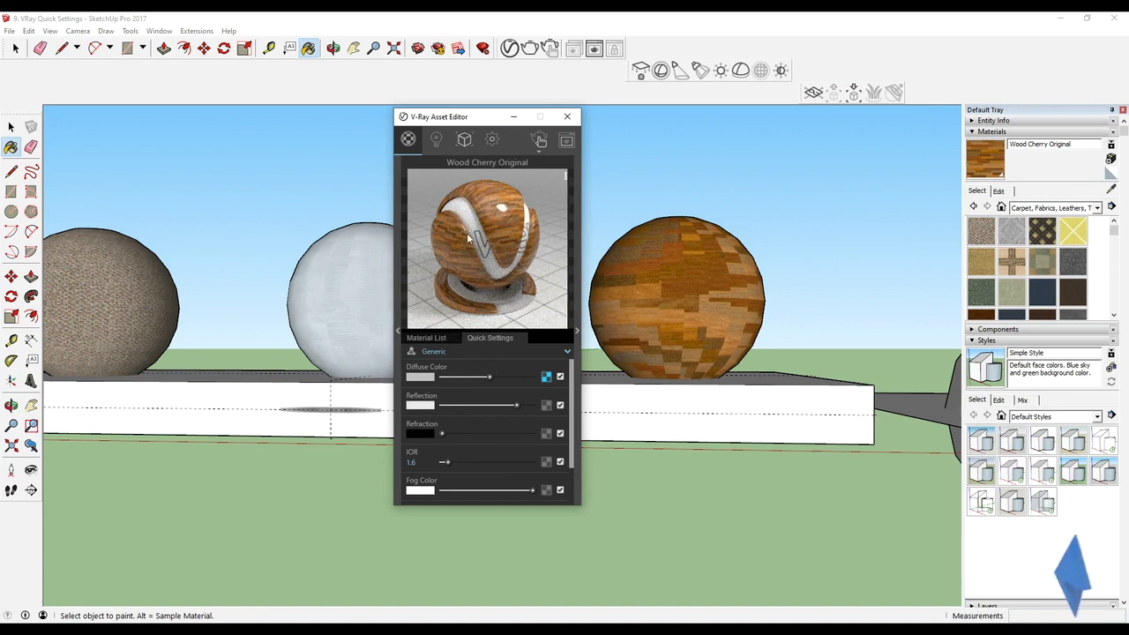
{"action": "left_click_drag", "start_coordinate": [516, 405], "coordinate": [498, 406]}
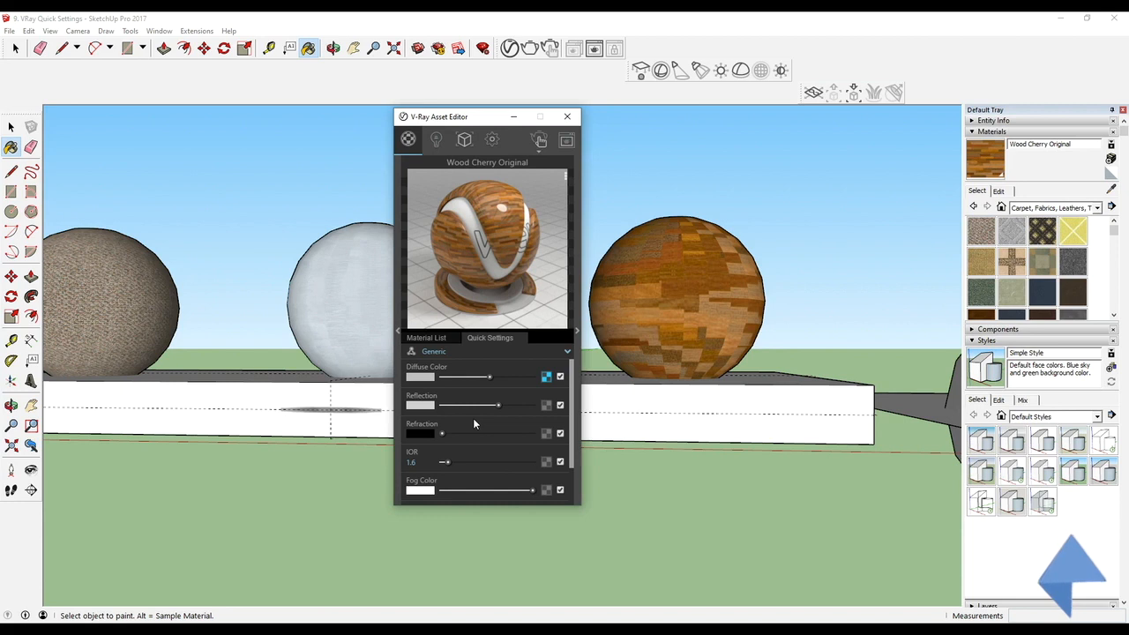
- Try increasing refraction to white, compare black and light gray reflection at that level, and return refraction to black
{"action": "left_click_drag", "start_coordinate": [467, 434], "coordinate": [482, 433]}
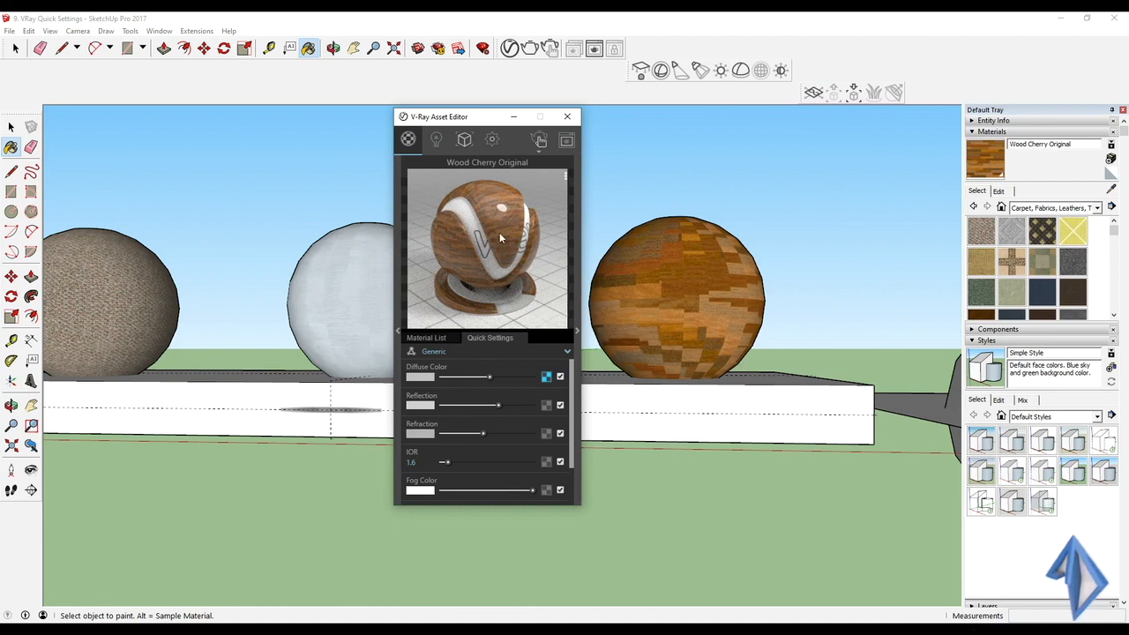
{"action": "left_click_drag", "start_coordinate": [484, 433], "coordinate": [538, 435]}
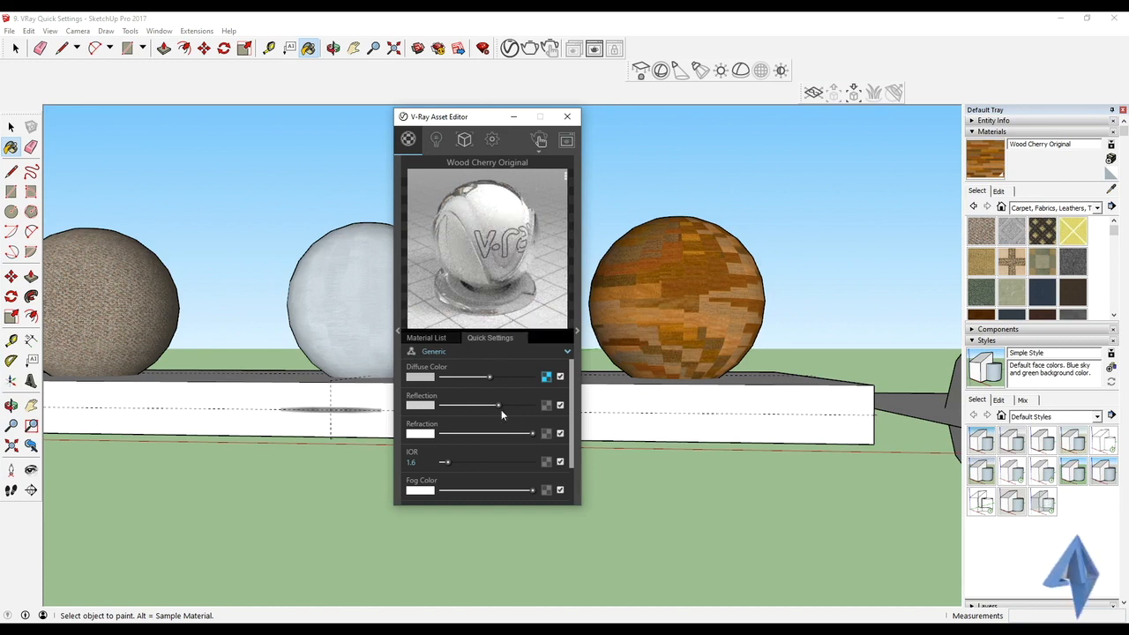
{"action": "left_click_drag", "start_coordinate": [497, 405], "coordinate": [417, 405]}
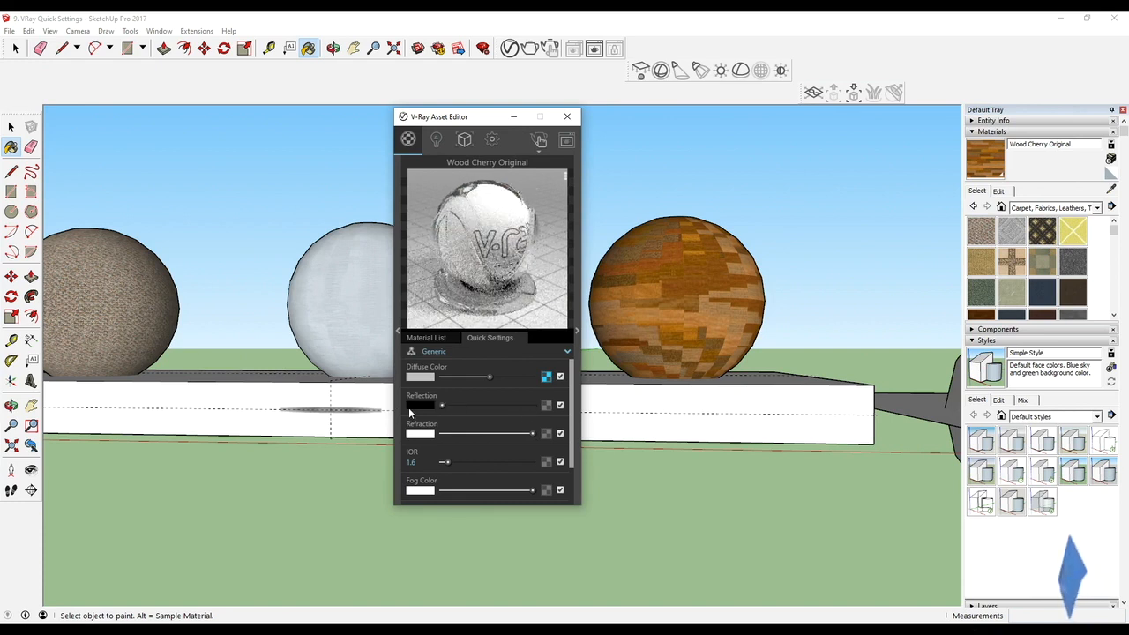
{"action": "left_click_drag", "start_coordinate": [443, 405], "coordinate": [495, 405]}
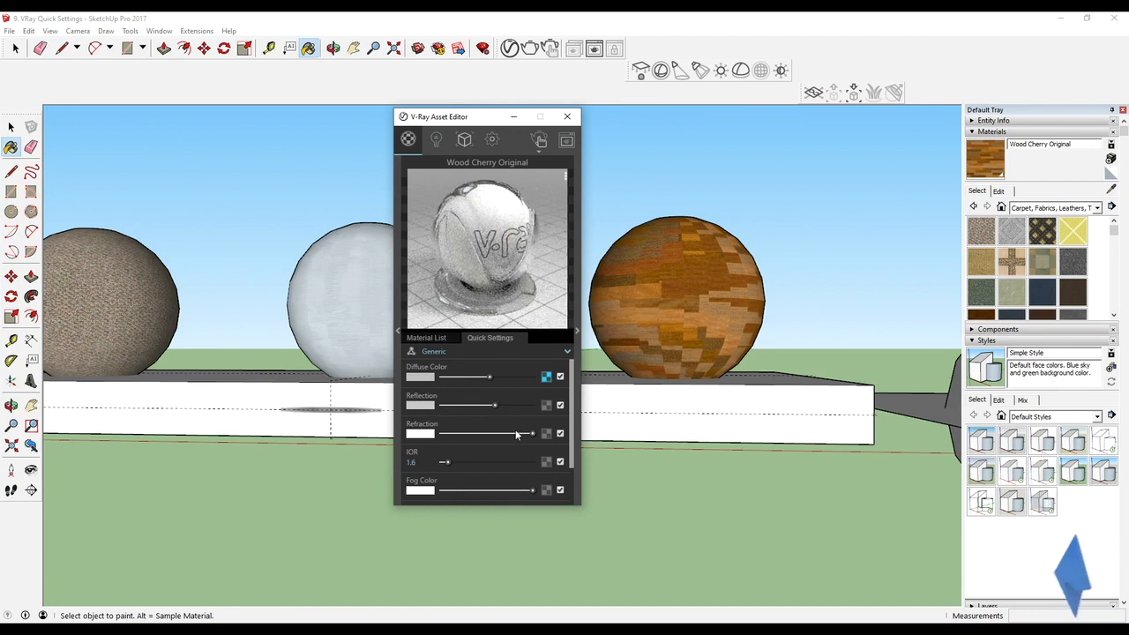
{"action": "left_click_drag", "start_coordinate": [526, 433], "coordinate": [440, 438]}
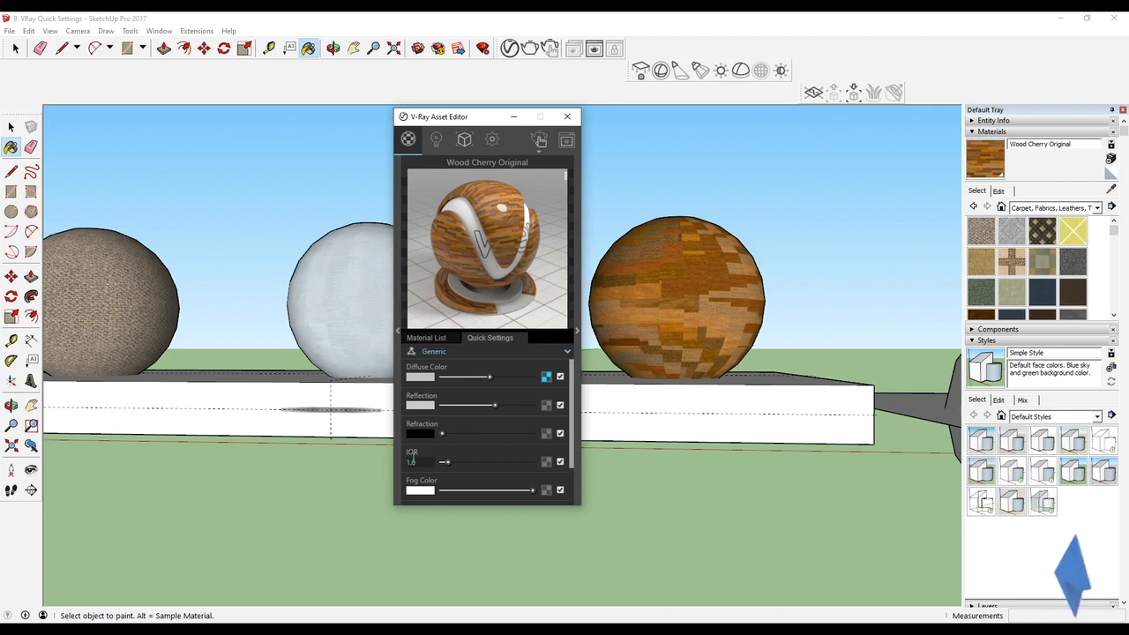
- Raise Wood Cherry Original's reflection to white and set its IOR to 25
{"action": "left_click_drag", "start_coordinate": [492, 405], "coordinate": [533, 405]}
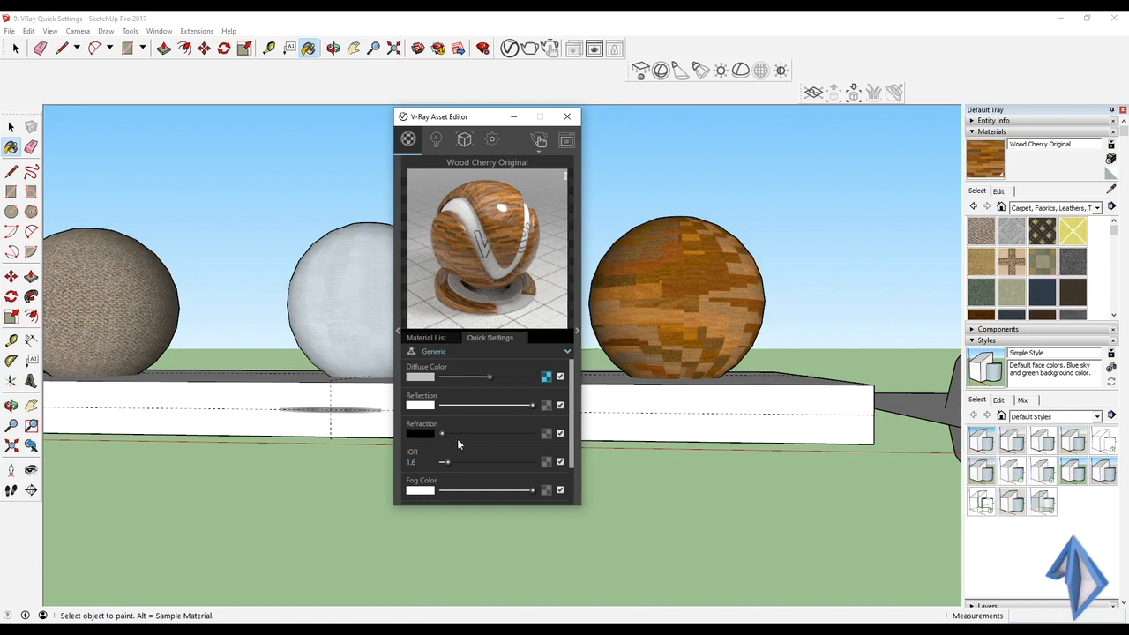
{"action": "left_click_drag", "start_coordinate": [455, 465], "coordinate": [556, 467]}
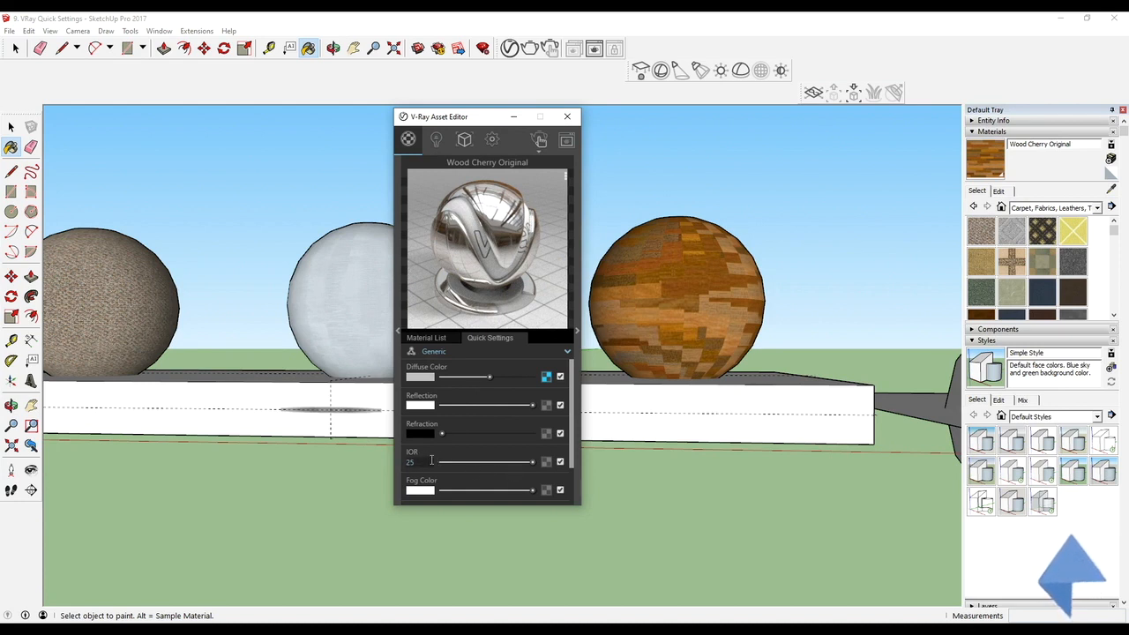
- Compare the mirror-like material with its diffuse texture off and on, and try the diffuse color level, leaving it light gray
{"action": "left_click", "coordinate": [560, 378]}
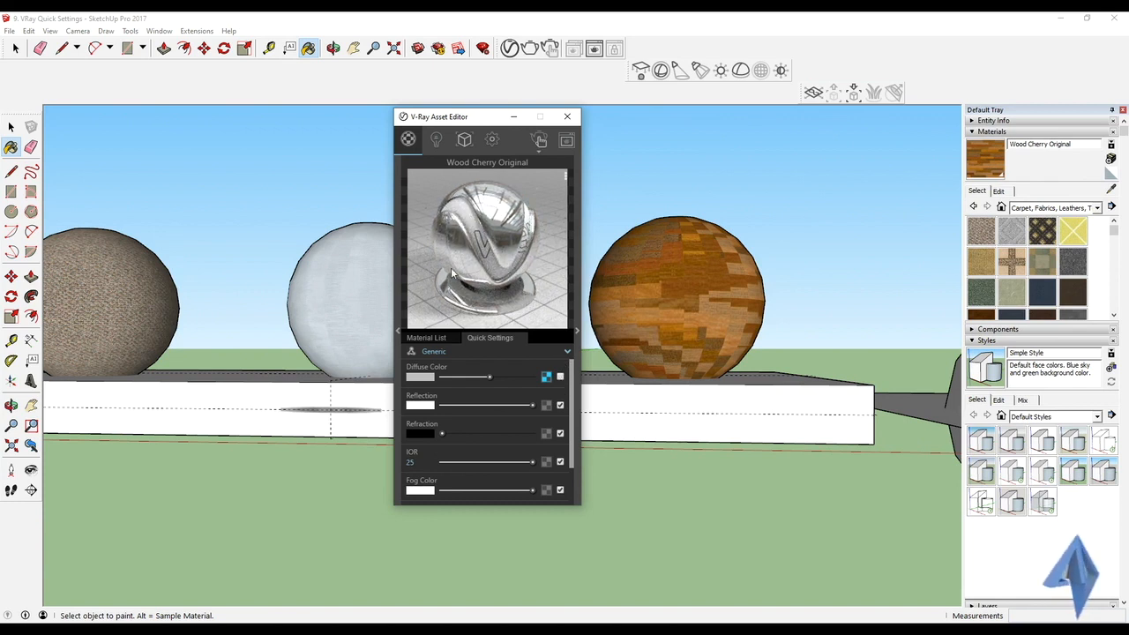
{"action": "left_click", "coordinate": [559, 377]}
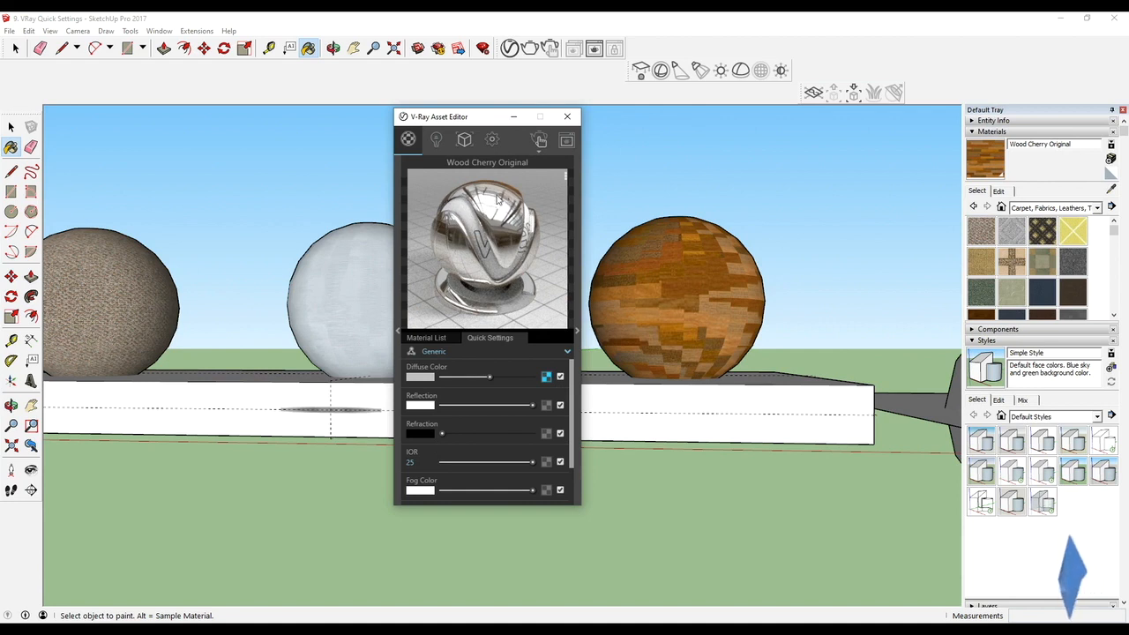
{"action": "mouse_move", "coordinate": [483, 382]}
{"action": "left_mouse_down"}
{"action": "mouse_move", "coordinate": [426, 380]}
{"action": "mouse_move", "coordinate": [554, 380]}
{"action": "mouse_move", "coordinate": [445, 377]}
{"action": "mouse_move", "coordinate": [490, 377]}
{"action": "left_mouse_up"}
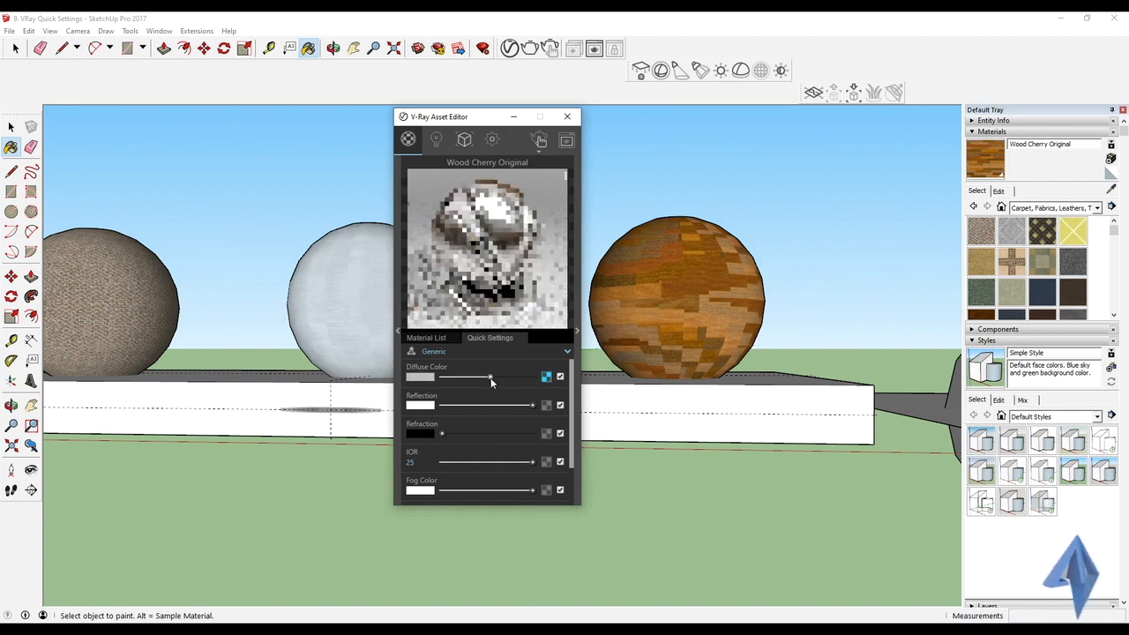